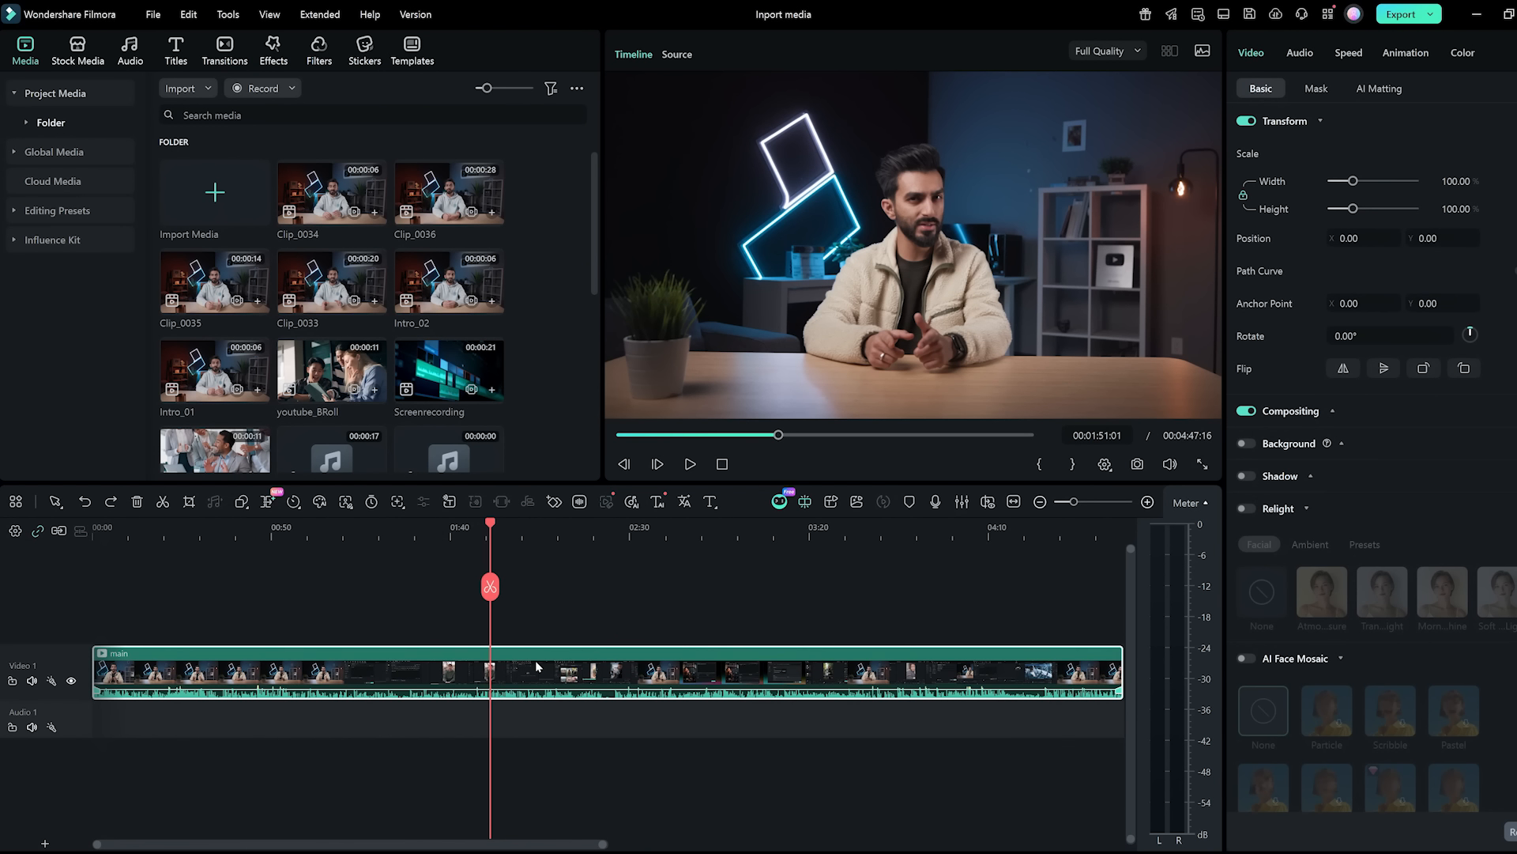
# Open the main clip on the timeline for AI Text Based Editing
pyautogui.rightClick(537, 666)
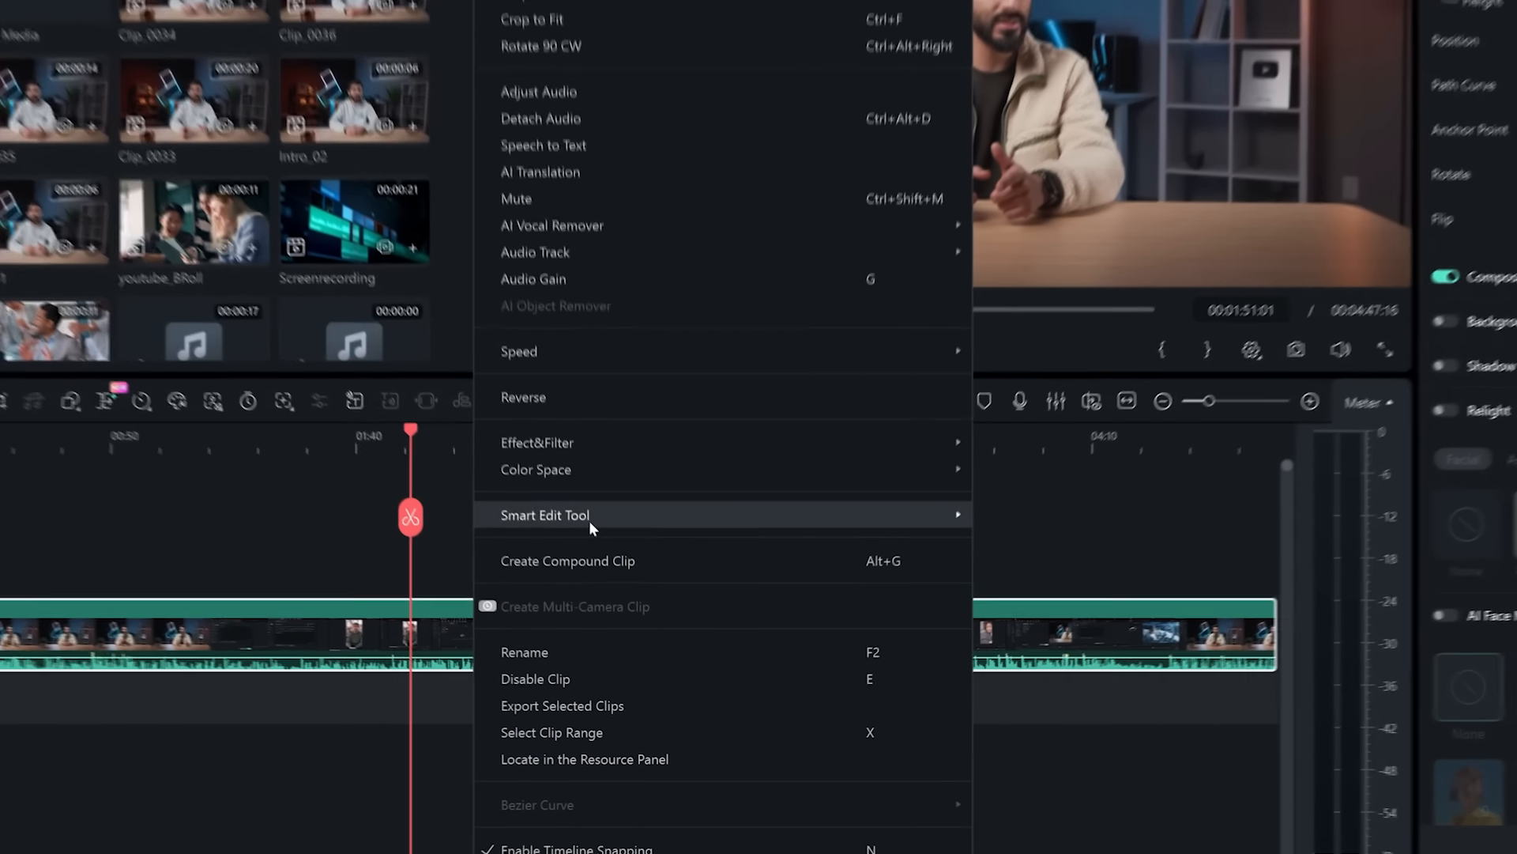
pyautogui.moveTo(684, 589)
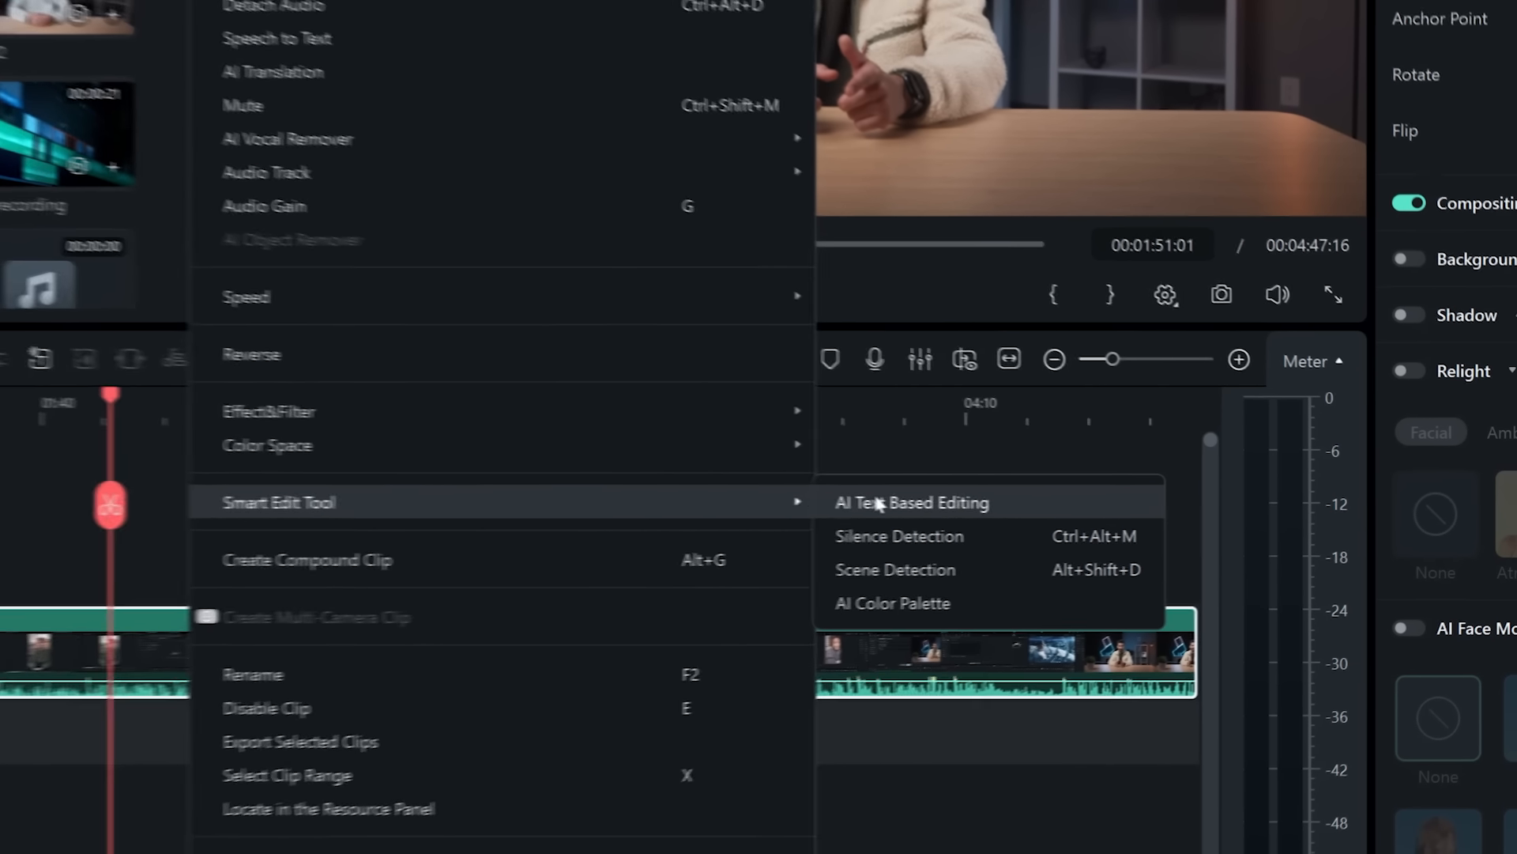
pyautogui.click(1032, 509)
# Delete the transcript passage "you can select whichever template you like", then remove all silent clips
pyautogui.moveTo(1230, 182); pyautogui.dragTo(1218, 241)
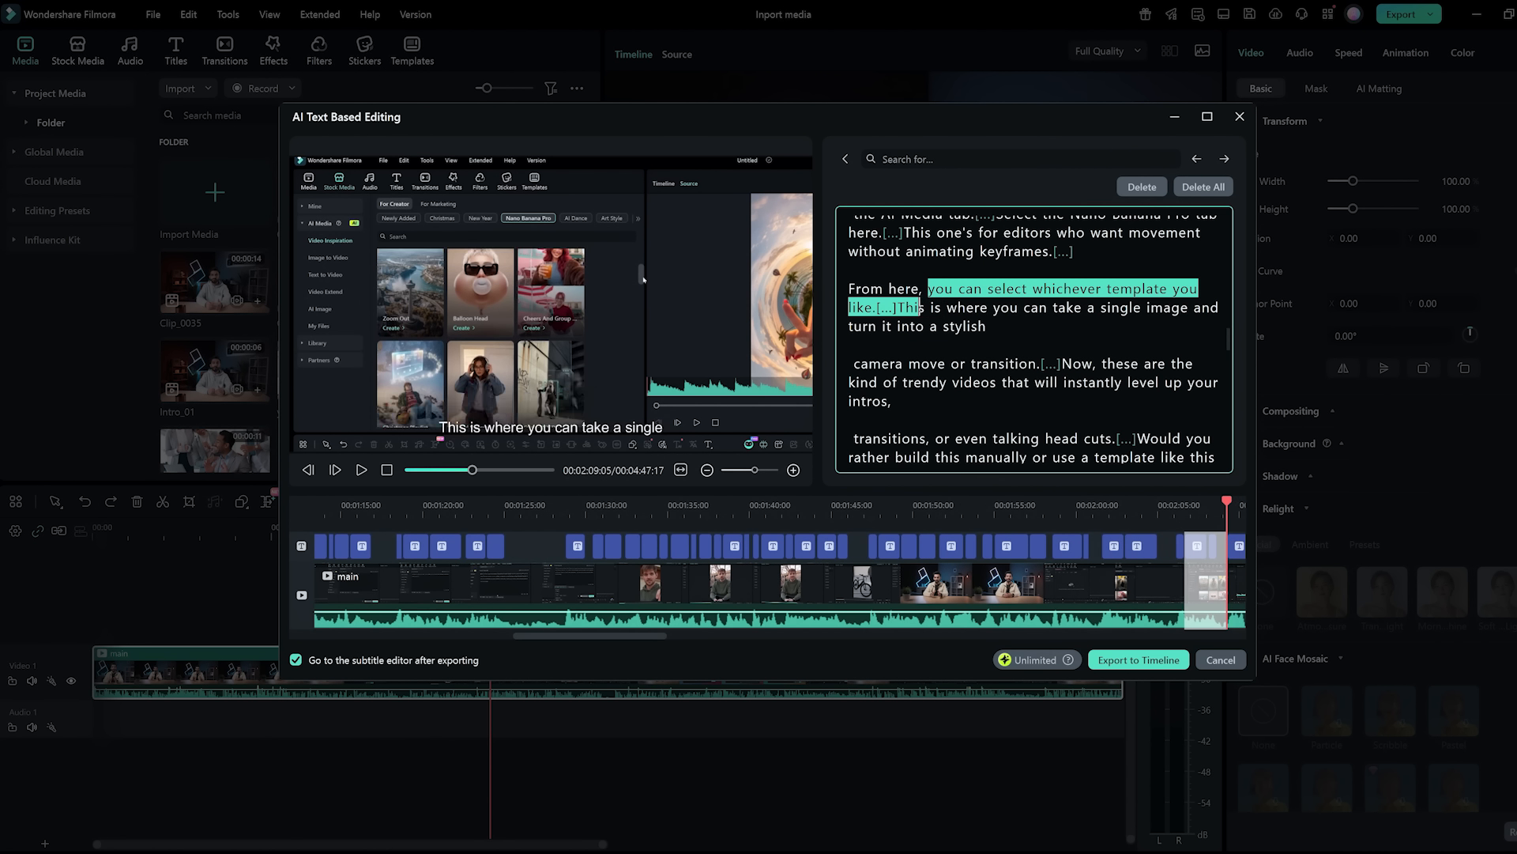
pyautogui.rightClick(901, 311)
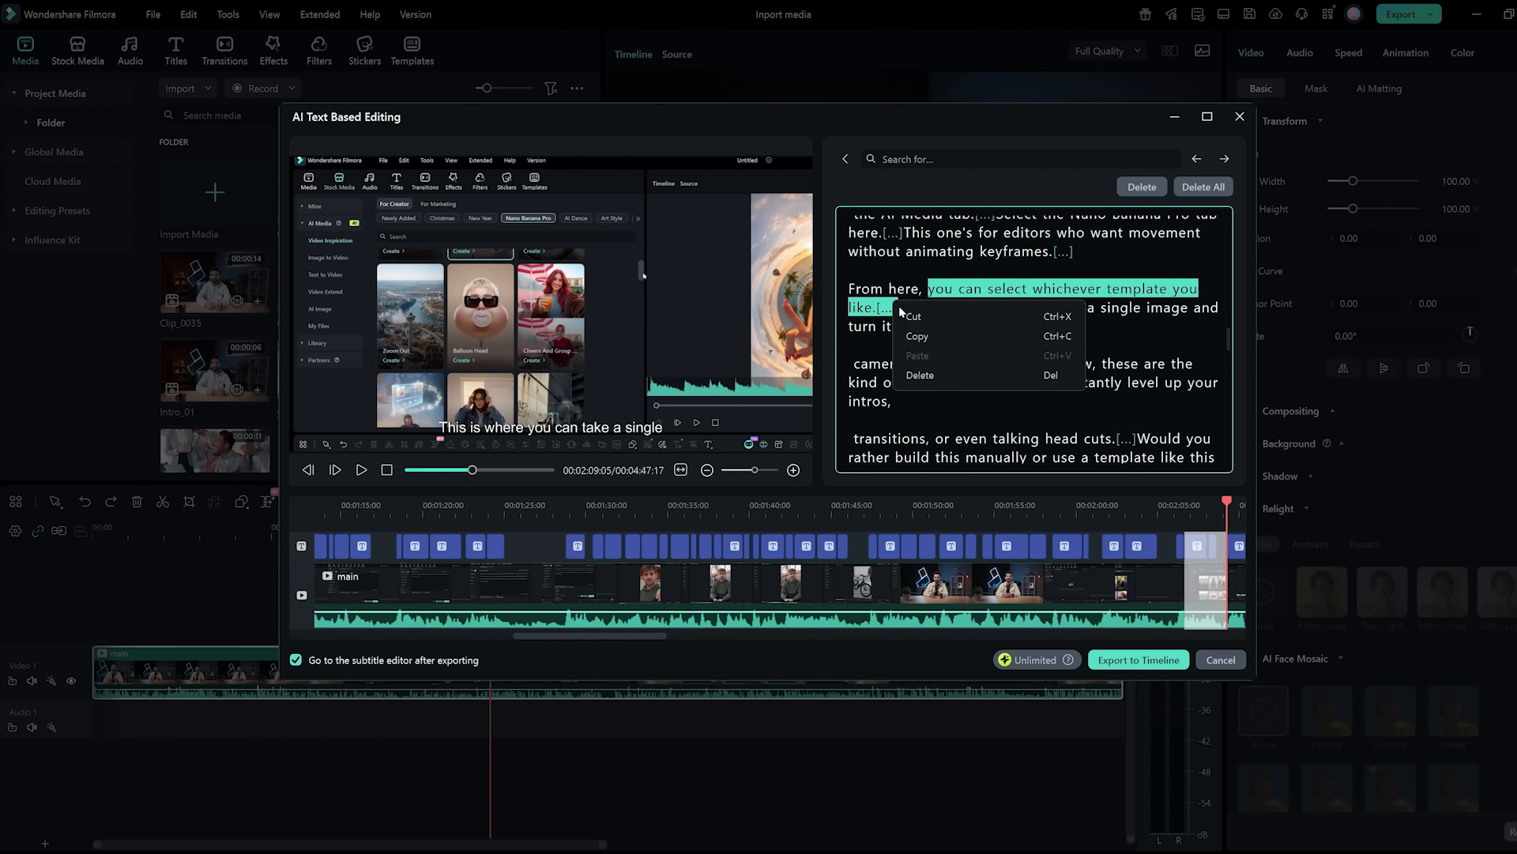
pyautogui.click(933, 373)
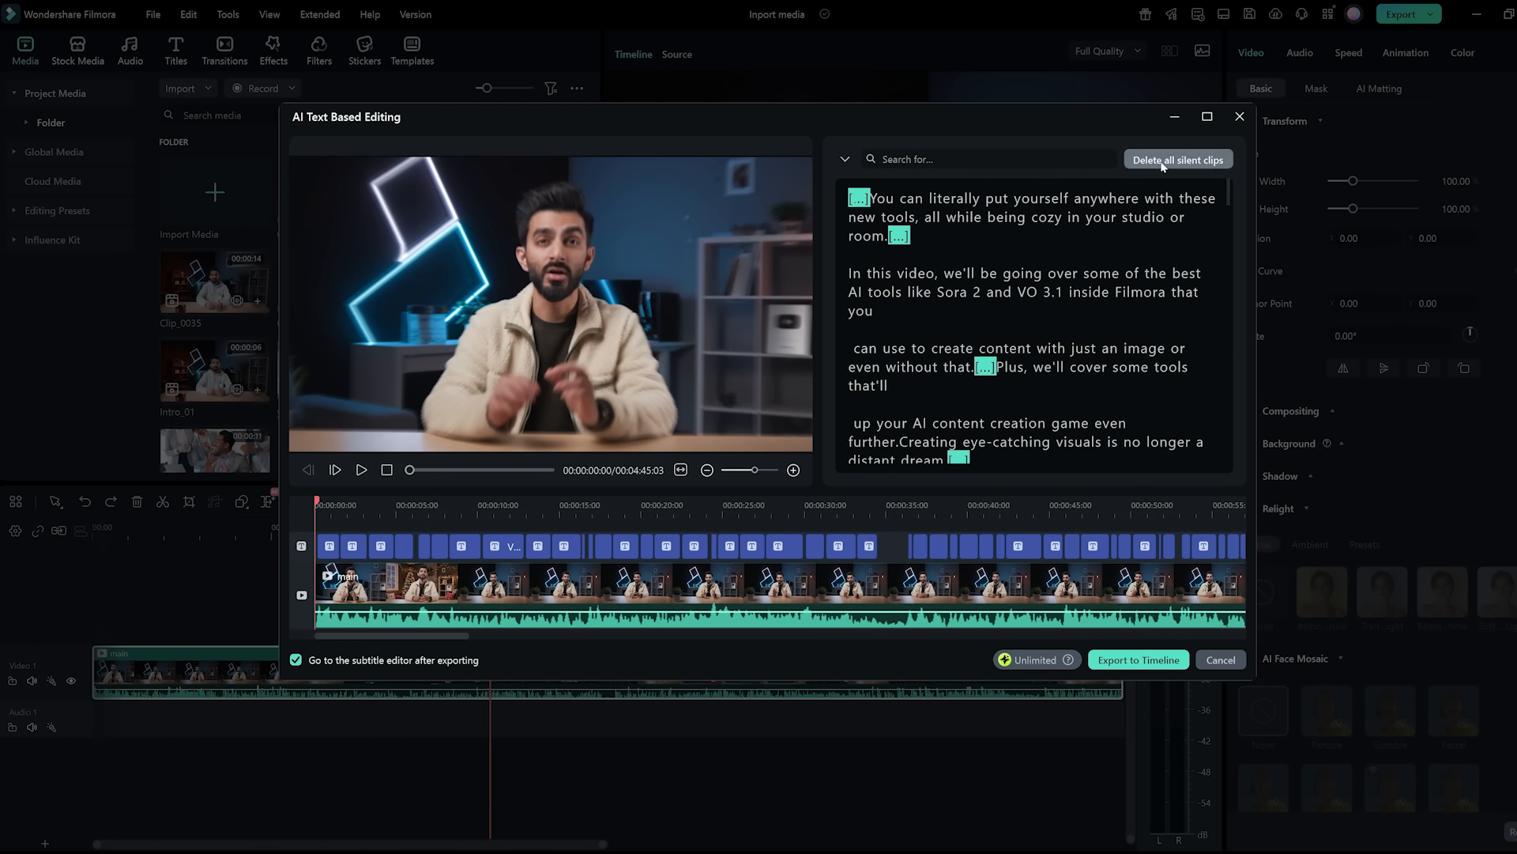
pyautogui.click(1160, 160)
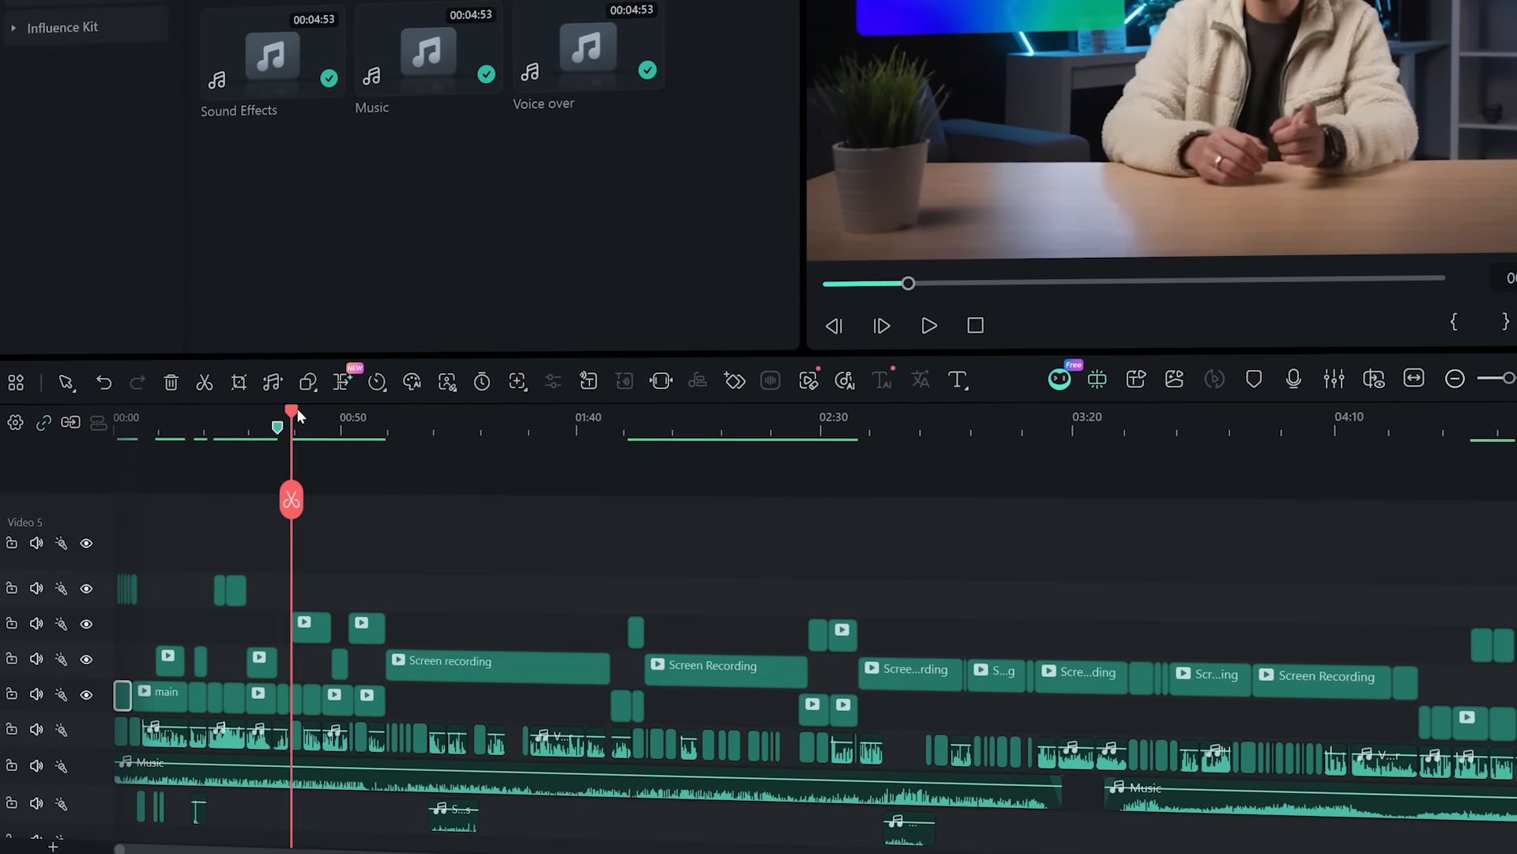
# Add markers at successive section starts along the timeline
pyautogui.moveTo(296, 408)
pyautogui.mouseDown()
pyautogui.moveTo(381, 430)
pyautogui.moveTo(483, 419)
pyautogui.moveTo(623, 451)
pyautogui.mouseUp()
pyautogui.press('m')
pyautogui.press('m')
pyautogui.moveTo(619, 393); pyautogui.dragTo(827, 412)
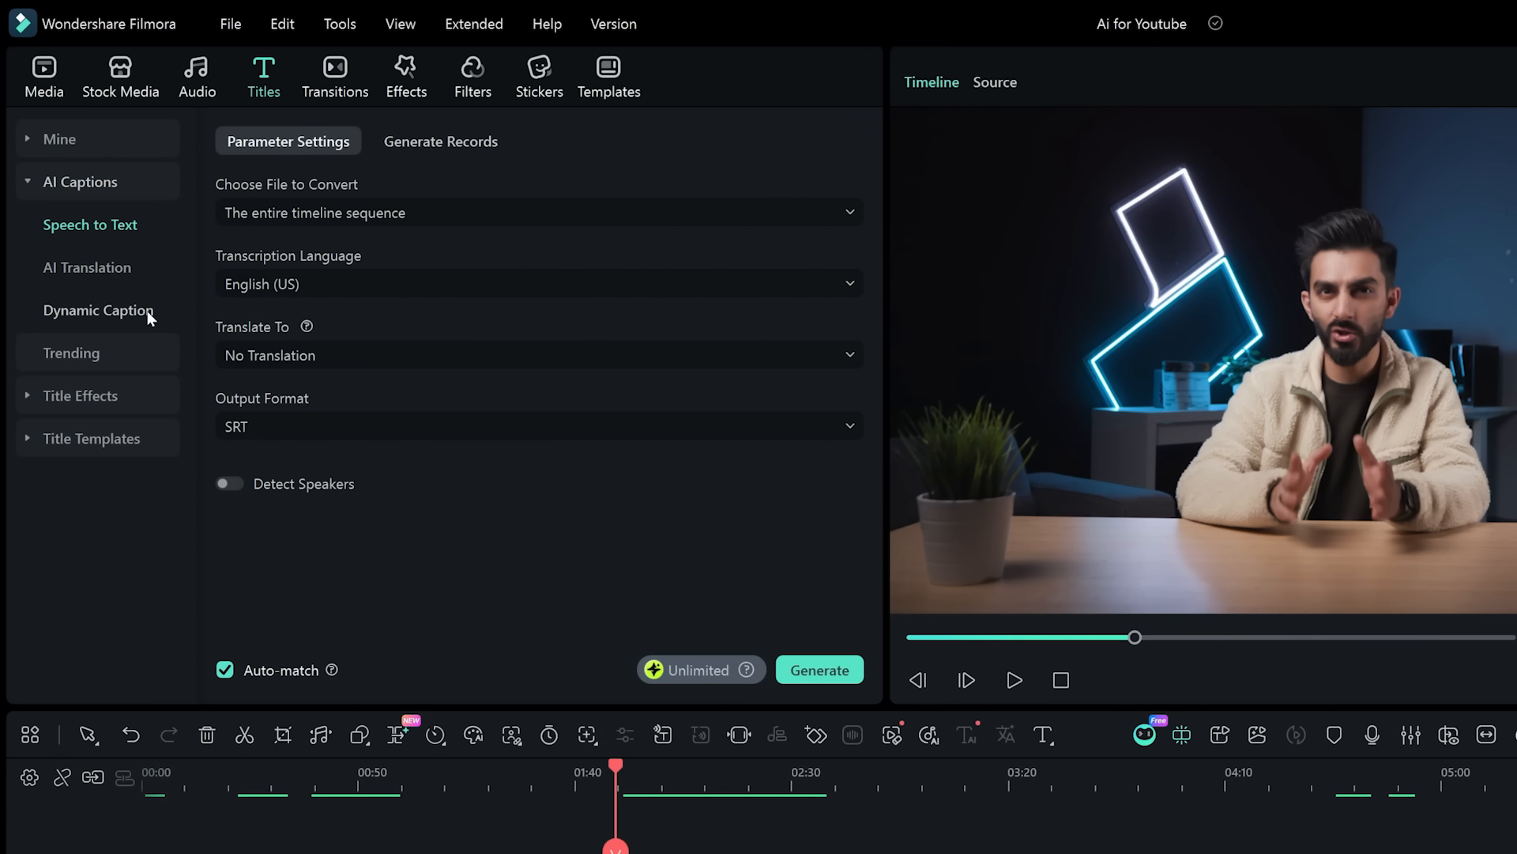
# Open the Dynamic Caption tool under AI Captions
pyautogui.click(164, 309)
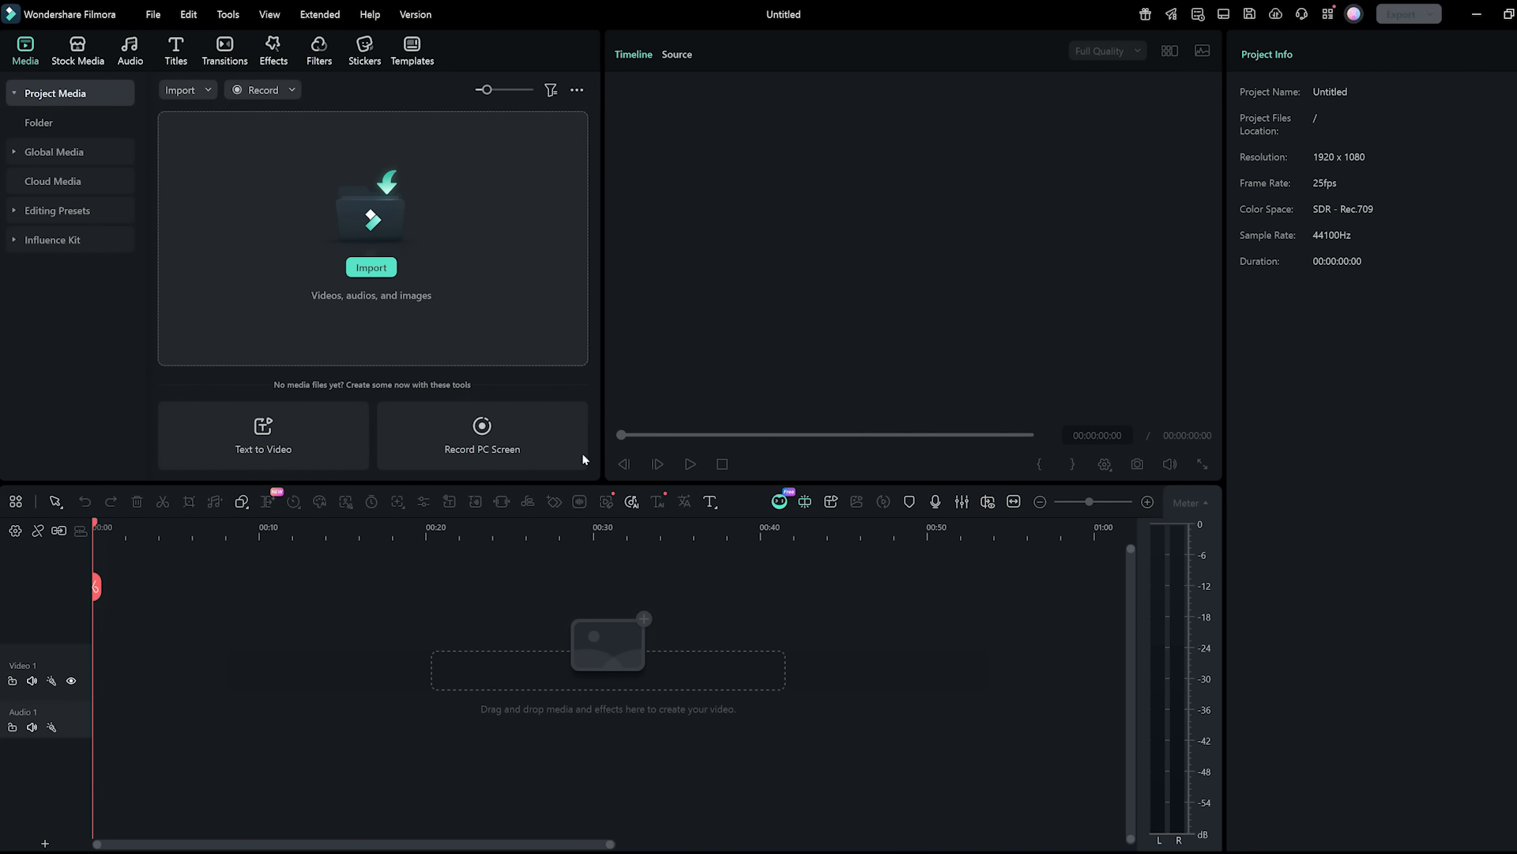
# Import all video and audio files from the card2 Media folder into the project
pyautogui.click(390, 268)
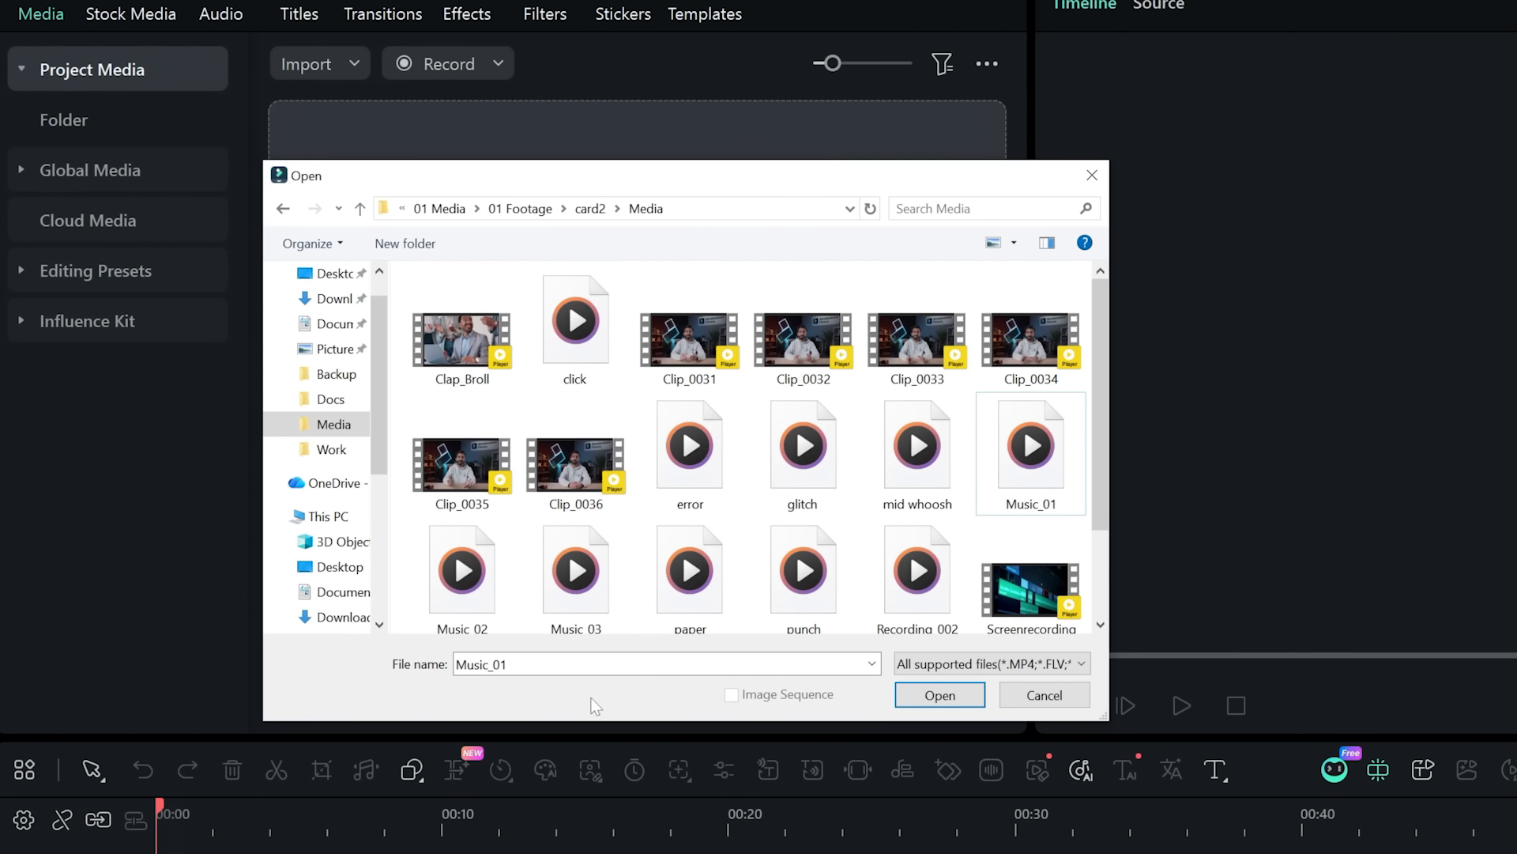
pyautogui.click(280, 238)
pyautogui.click(677, 323)
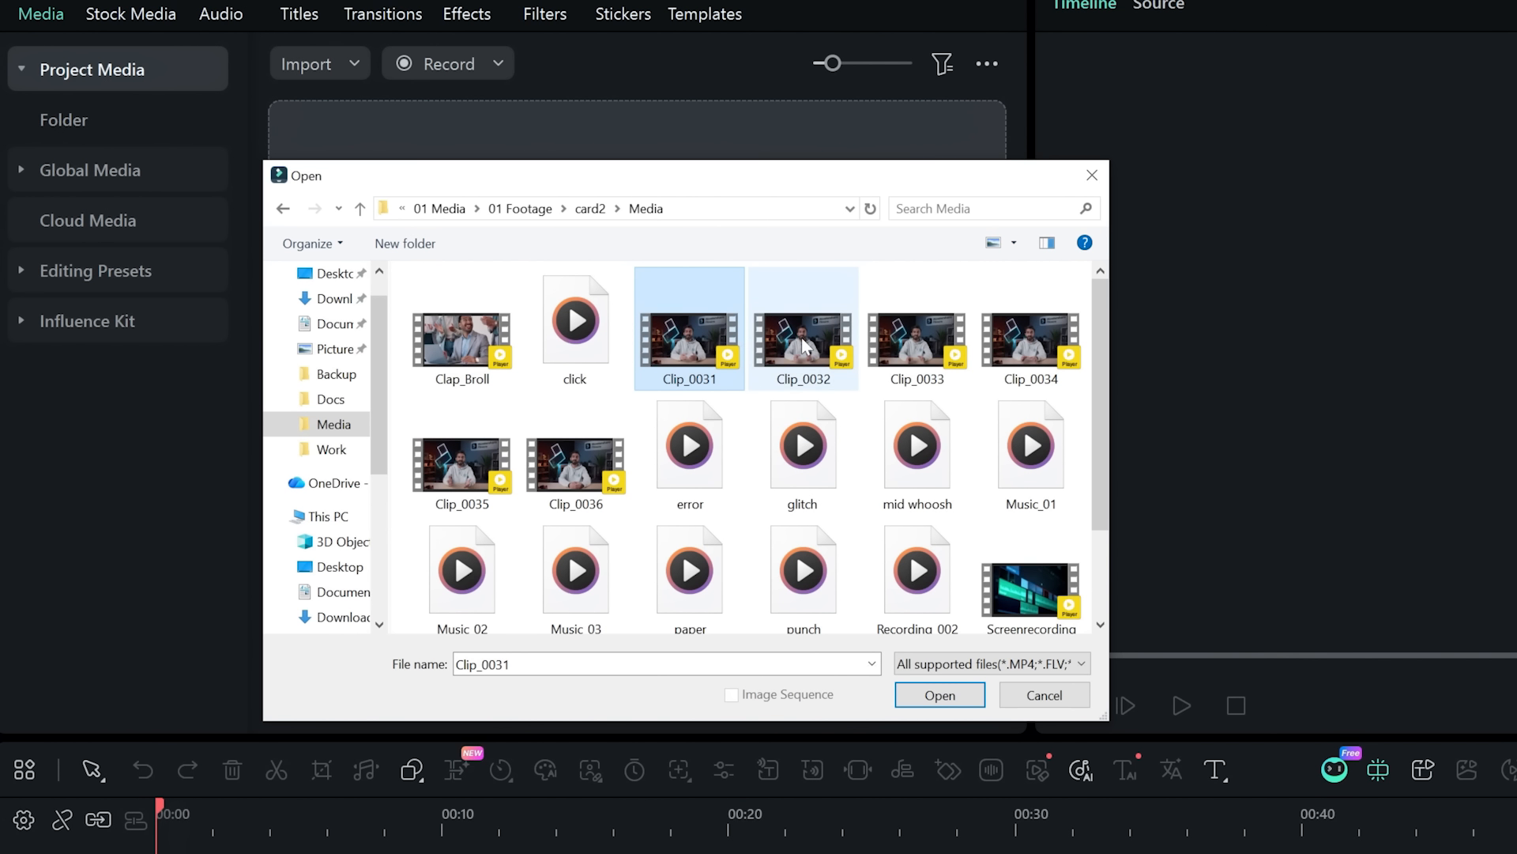
pyautogui.hotkey('shift', 'End')
pyautogui.moveTo(1098, 308); pyautogui.dragTo(1101, 438)
pyautogui.click(940, 695)
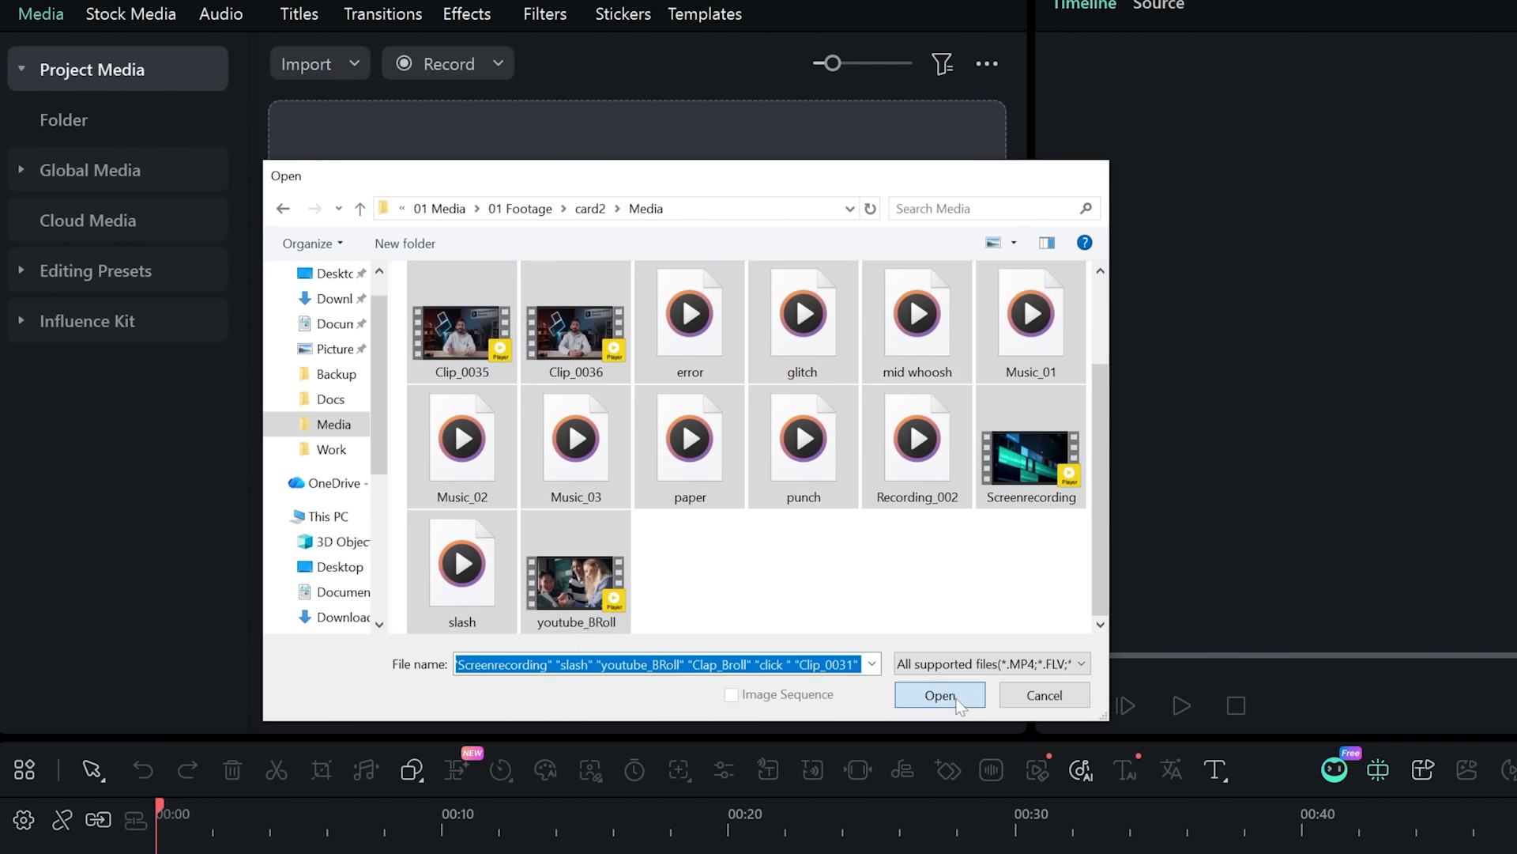
pyautogui.moveTo(1021, 366); pyautogui.dragTo(1022, 606)
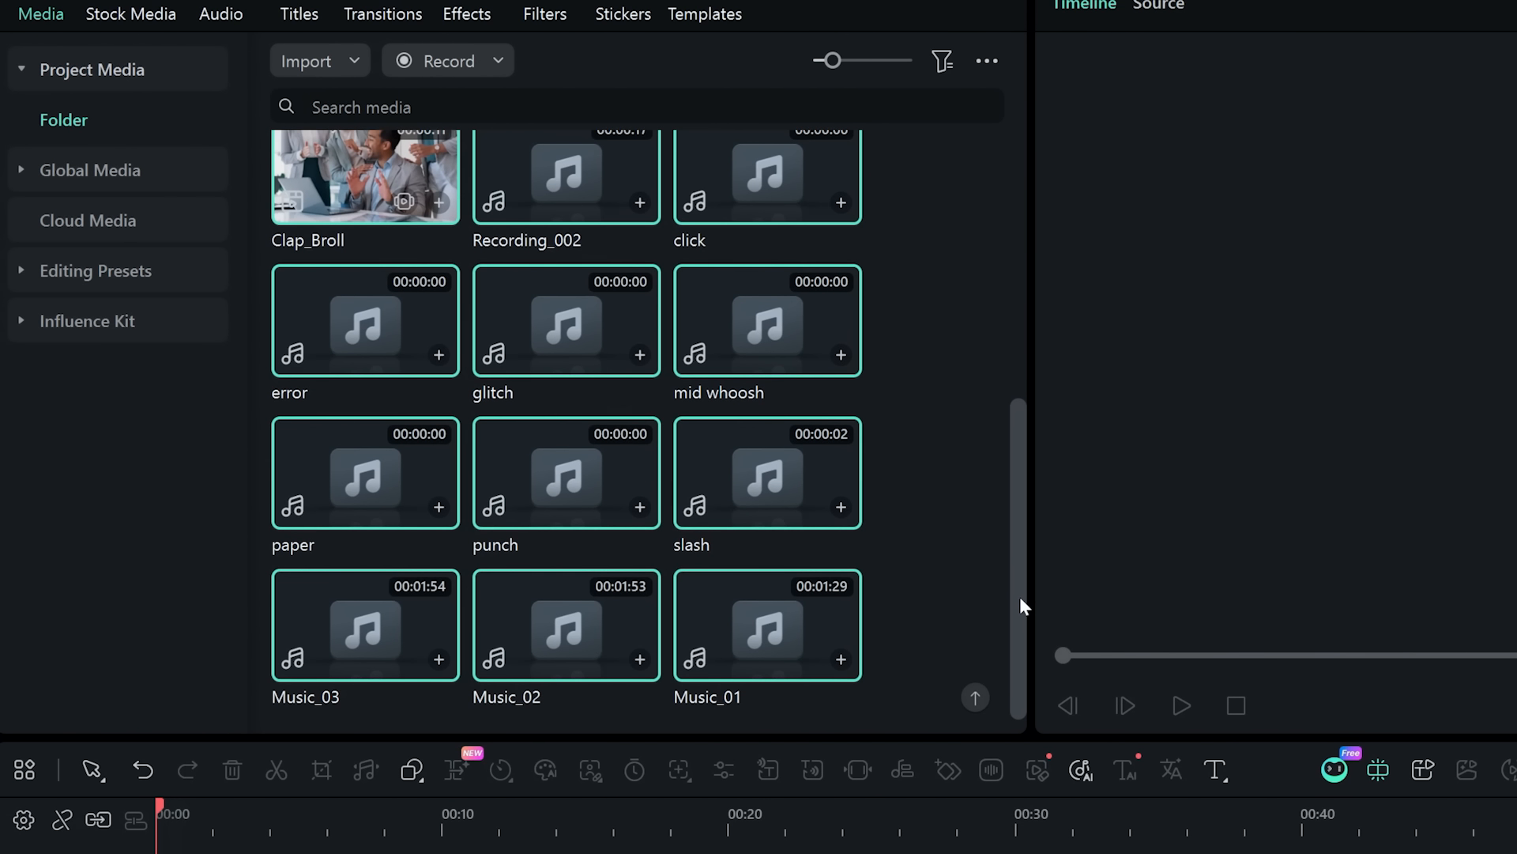
pyautogui.click(975, 697)
# Create a subfolder named Footage in the project media folder and move all the video clips into it
pyautogui.rightClick(147, 128)
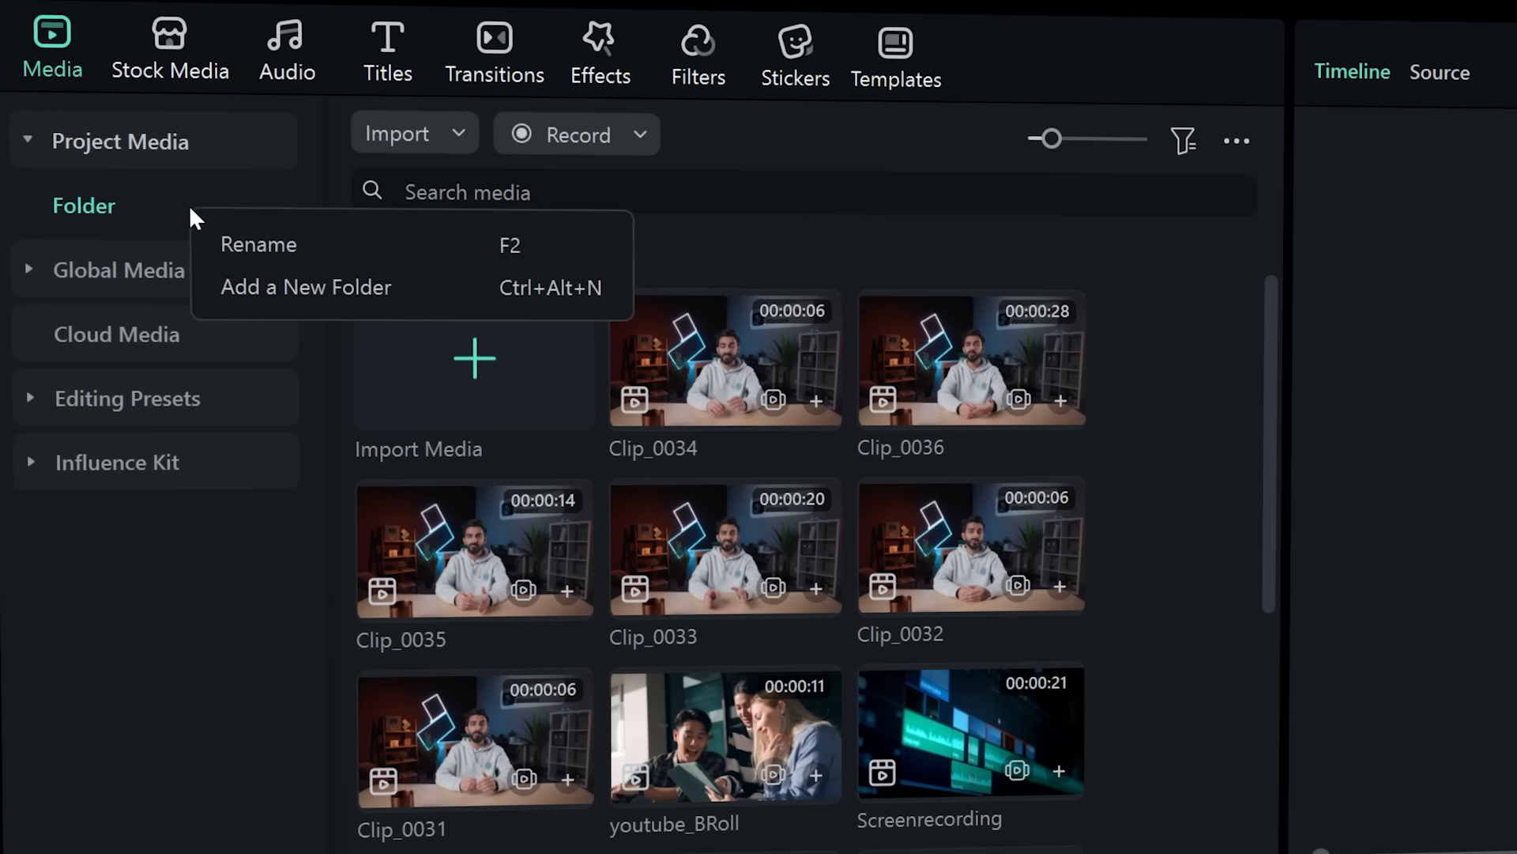
pyautogui.click(297, 287)
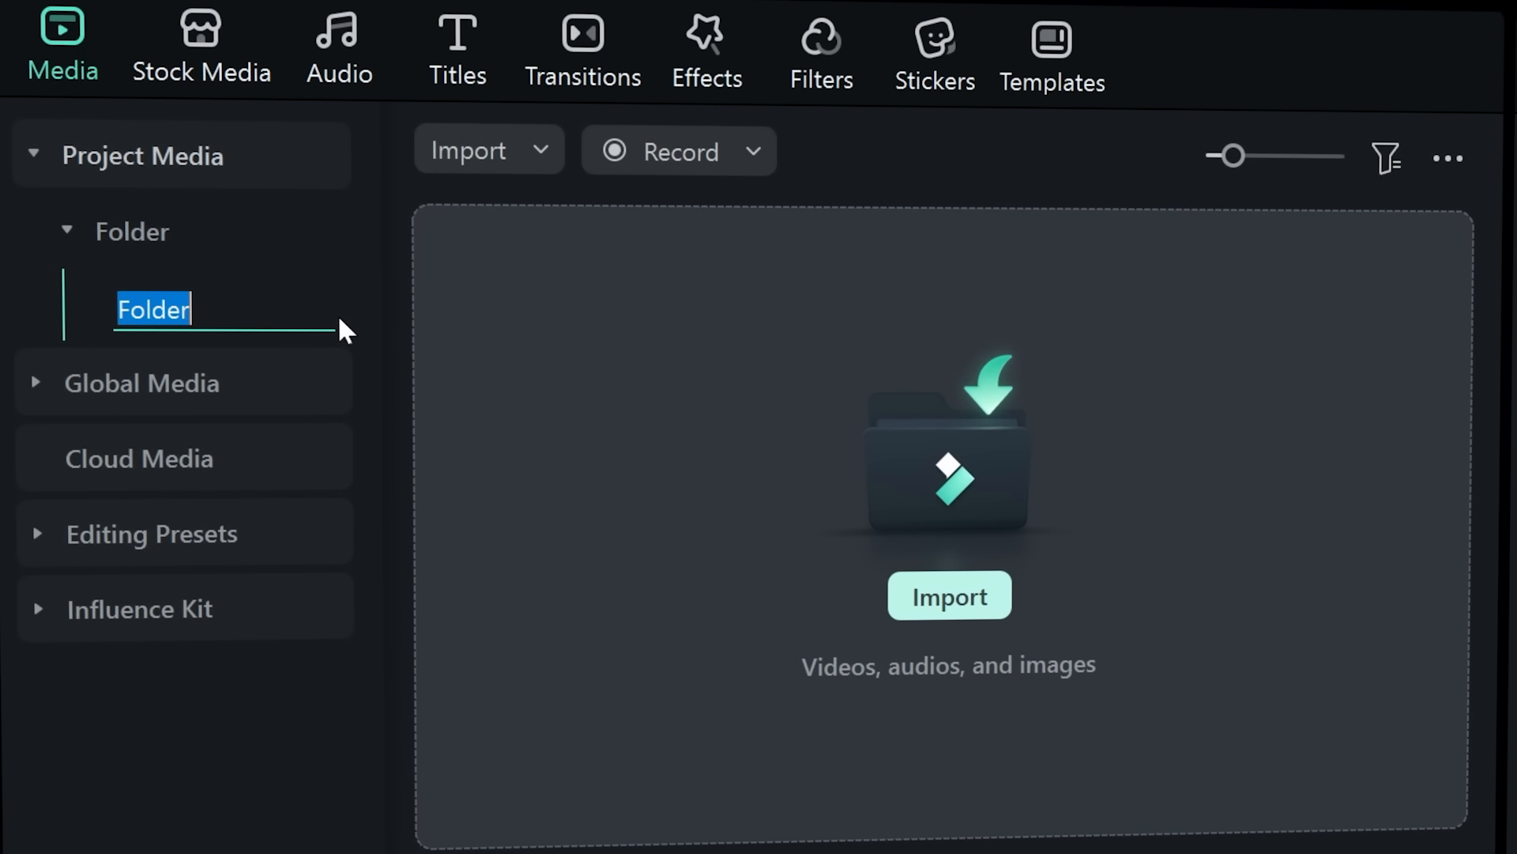
pyautogui.write('Foota')
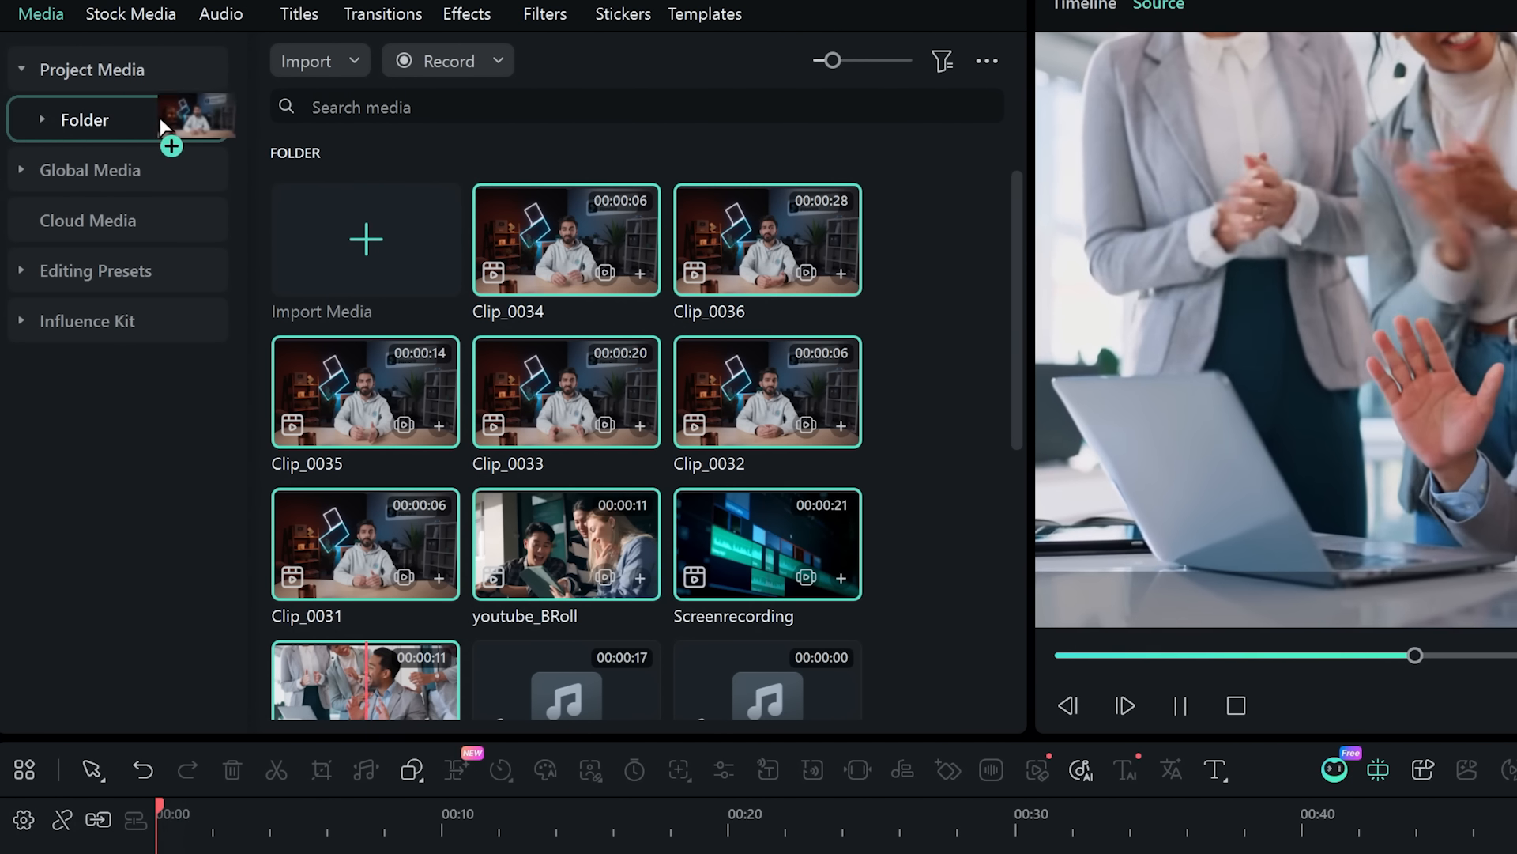
pyautogui.moveTo(182, 219); pyautogui.dragTo(109, 311)
# Create a second subfolder named Audio and move all the music, recording and sound effect files into it
pyautogui.click(130, 118)
pyautogui.rightClick(130, 118)
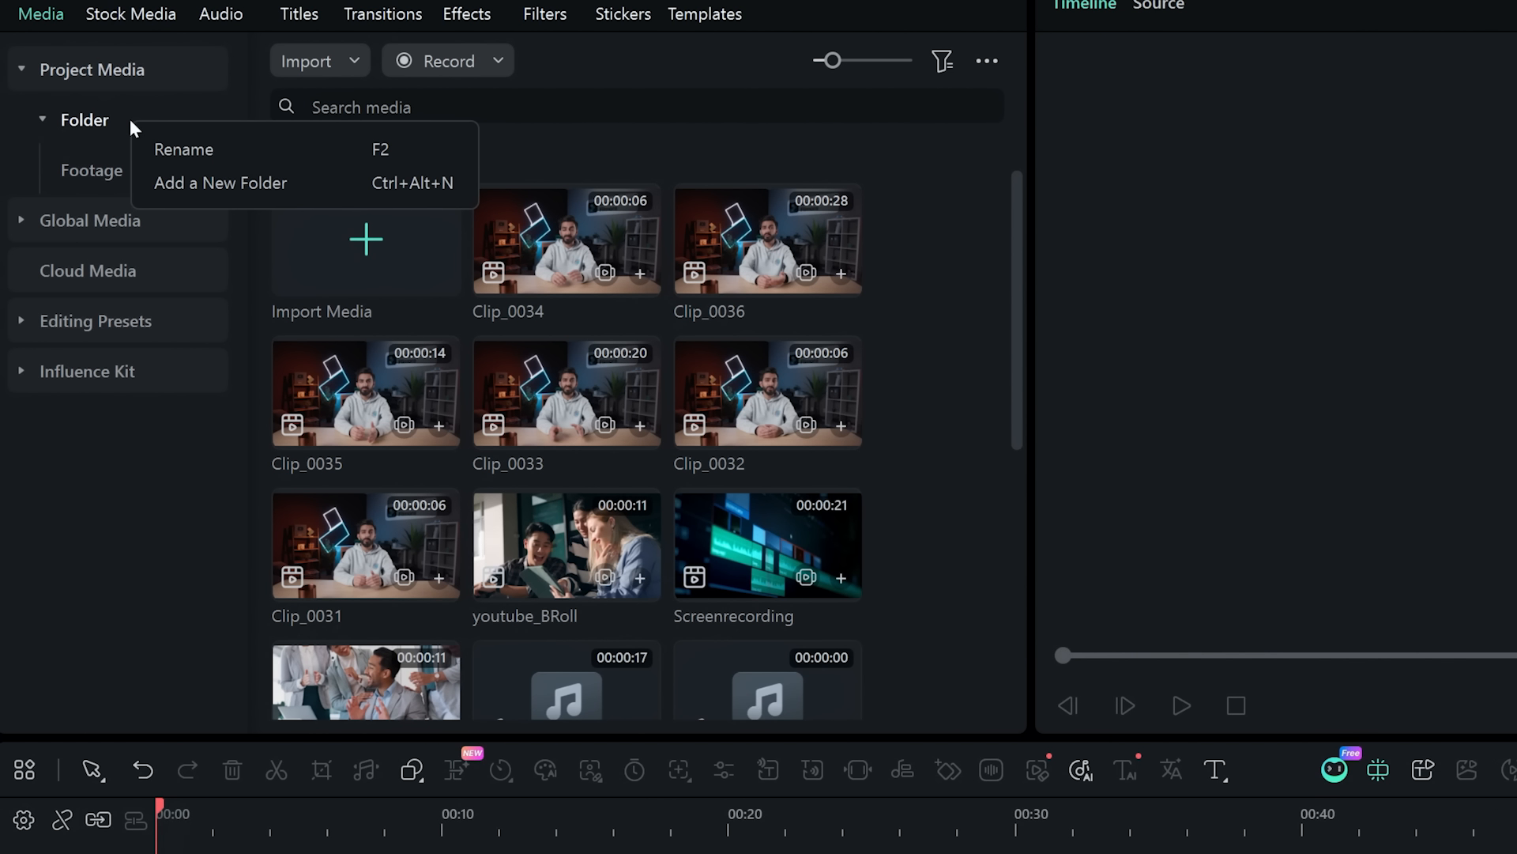
pyautogui.click(196, 183)
pyautogui.write('A')
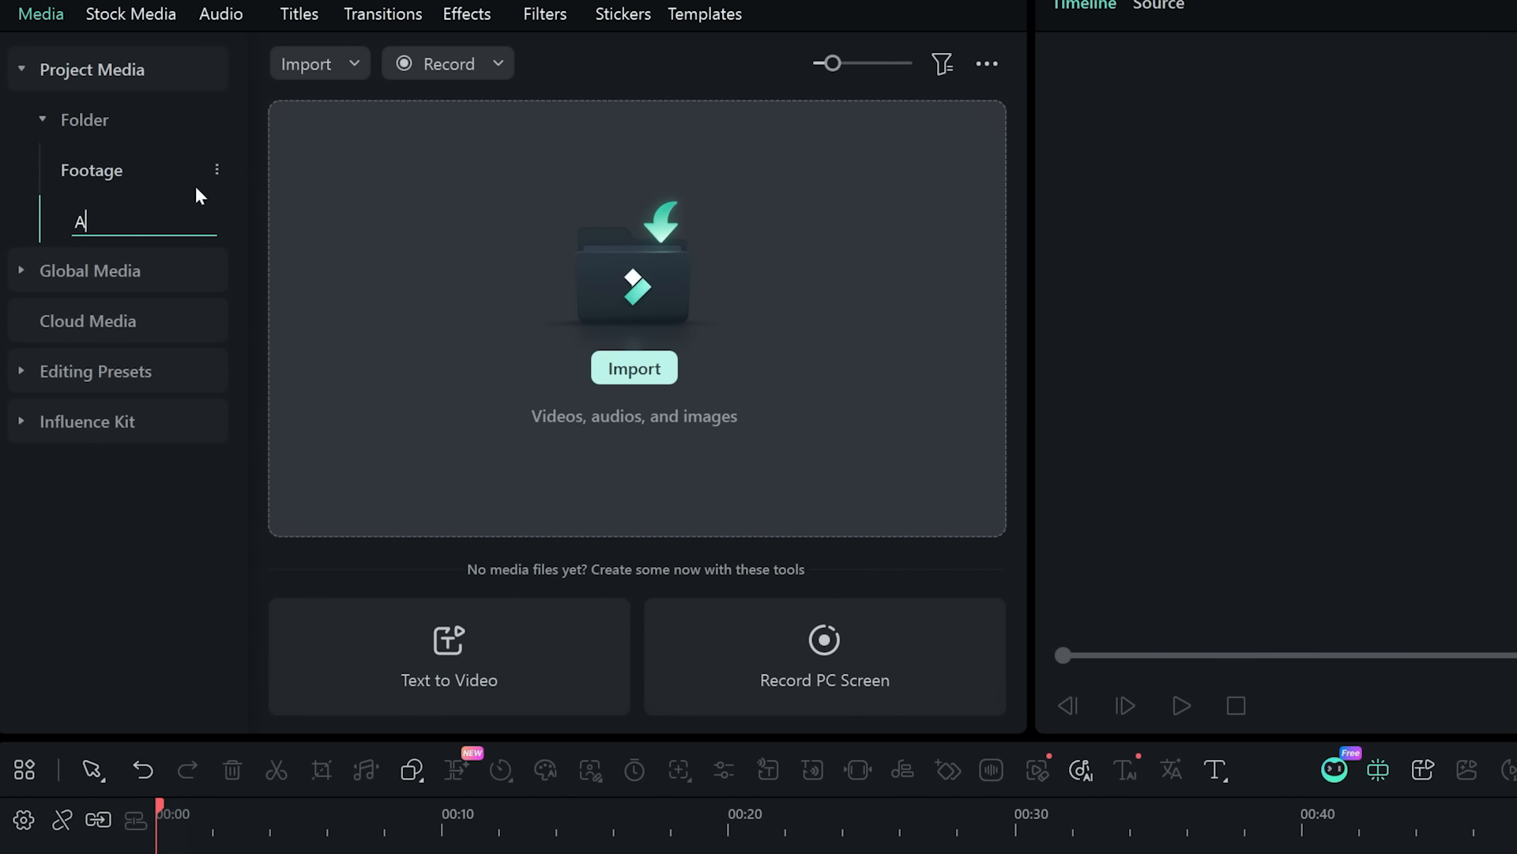
pyautogui.write('udio')
pyautogui.press('Return')
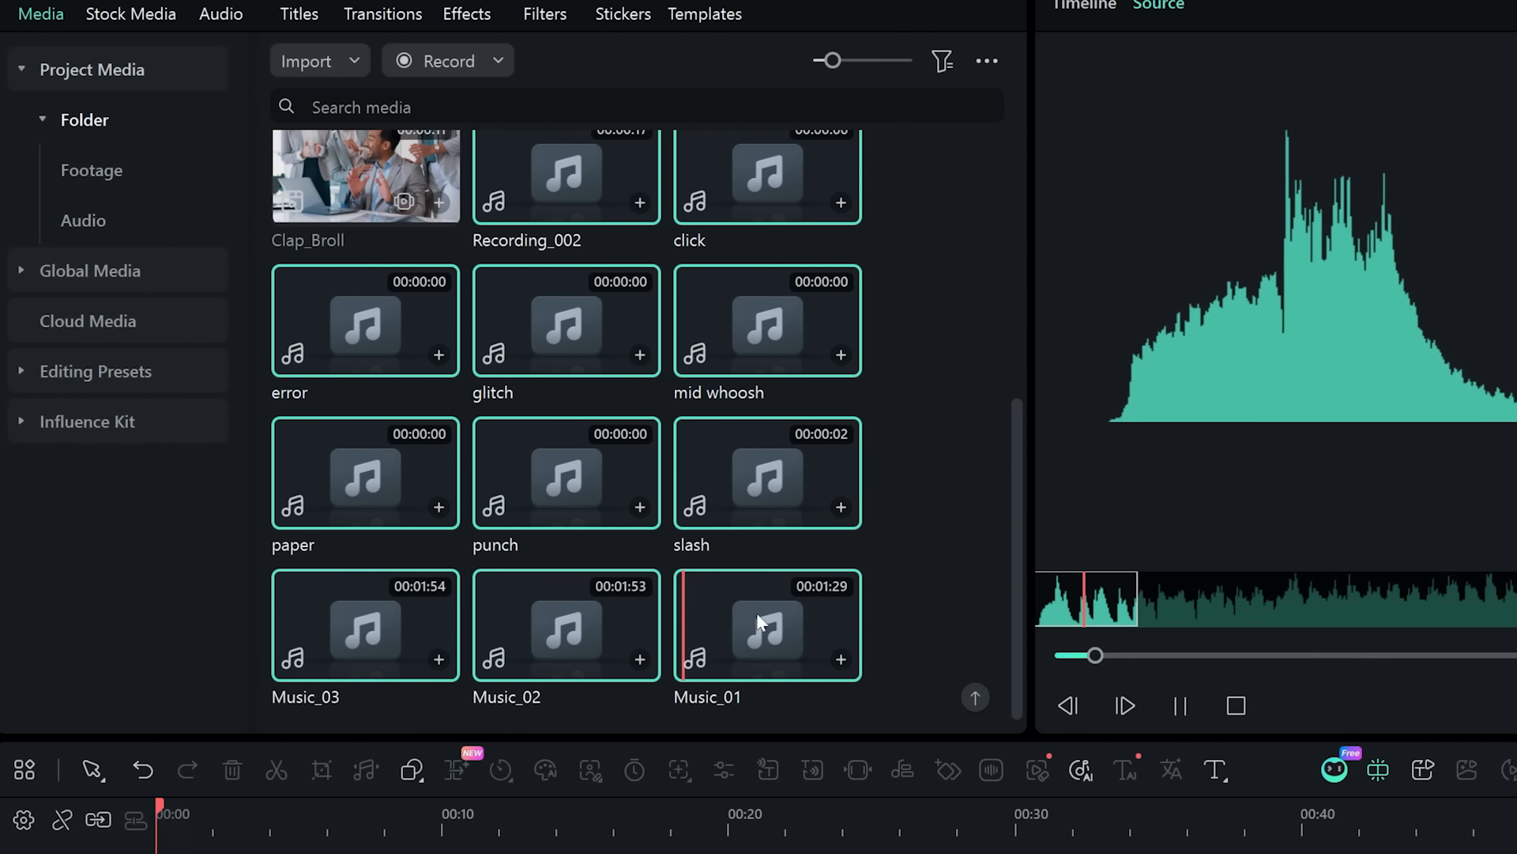
pyautogui.moveTo(756, 613); pyautogui.dragTo(101, 238)
# In the Footage folder, rename Clip_0031 as Intro_01
pyautogui.click(104, 167)
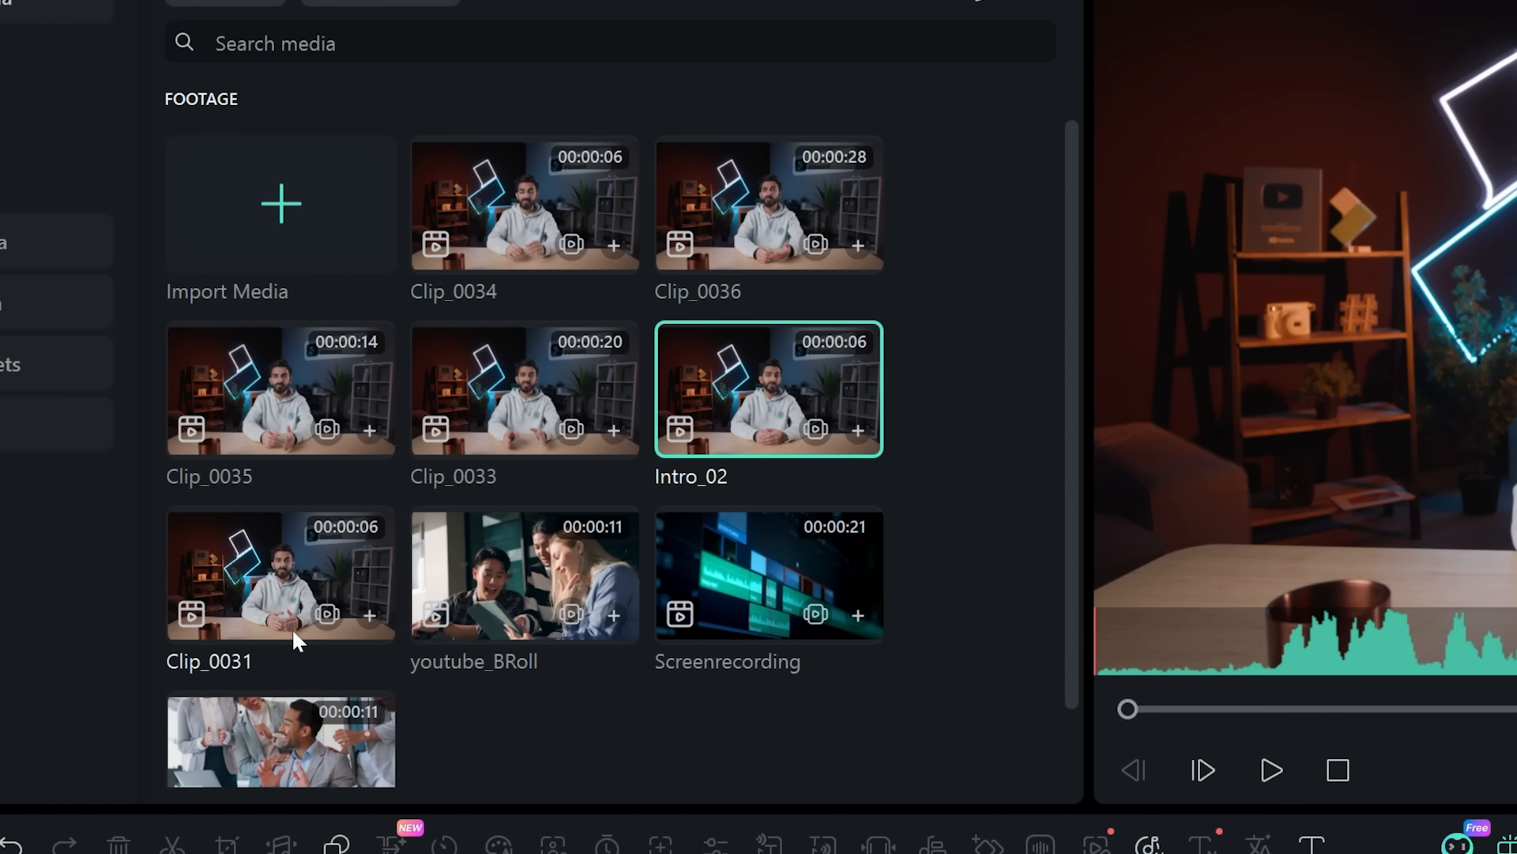
pyautogui.doubleClick(247, 653)
pyautogui.write('Intro_')
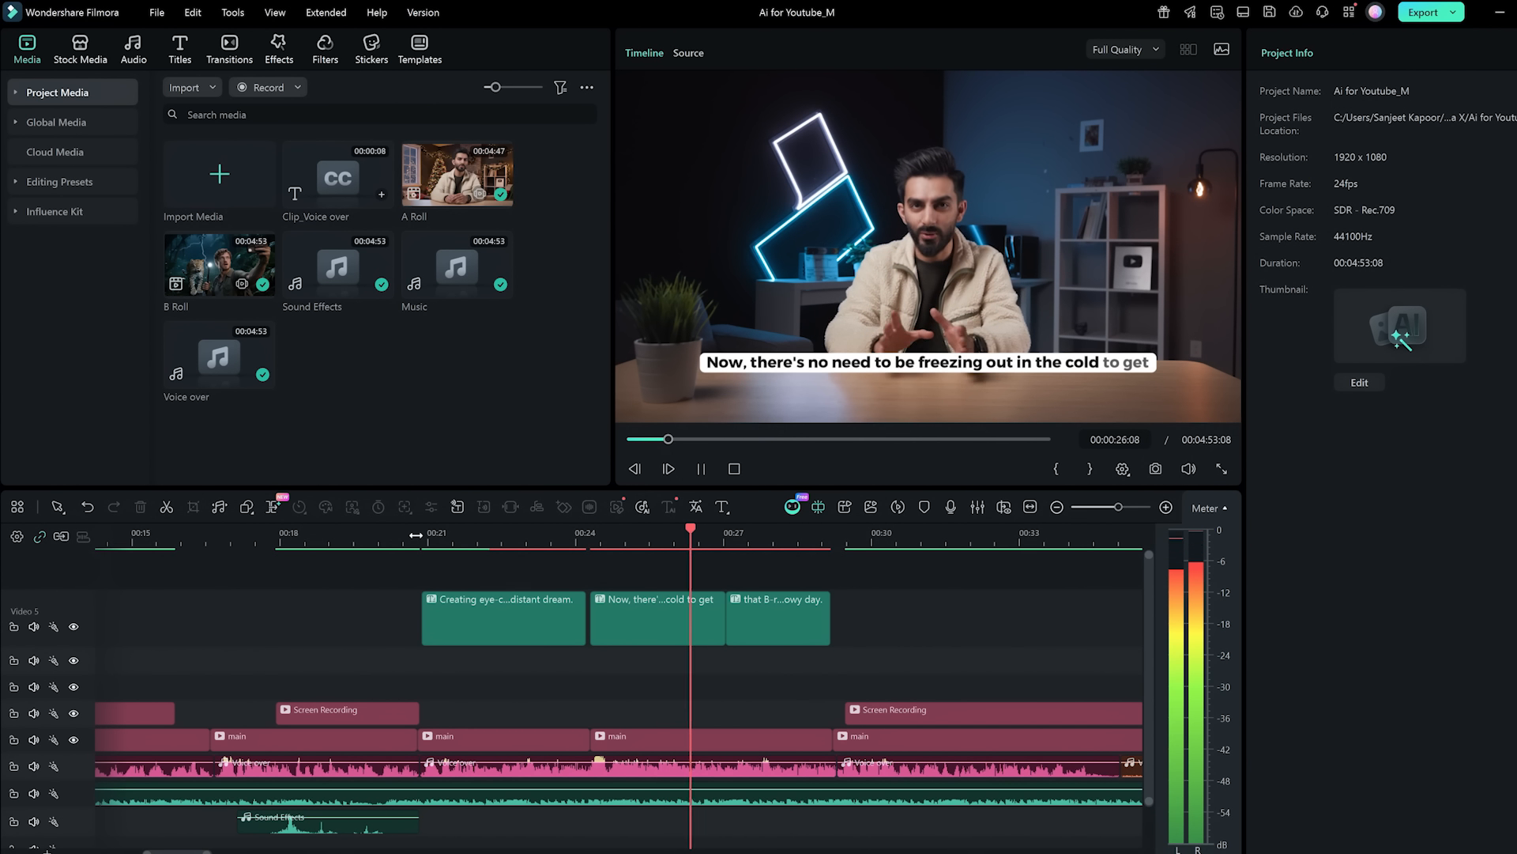
pyautogui.hotkey('ctrl', 'z')
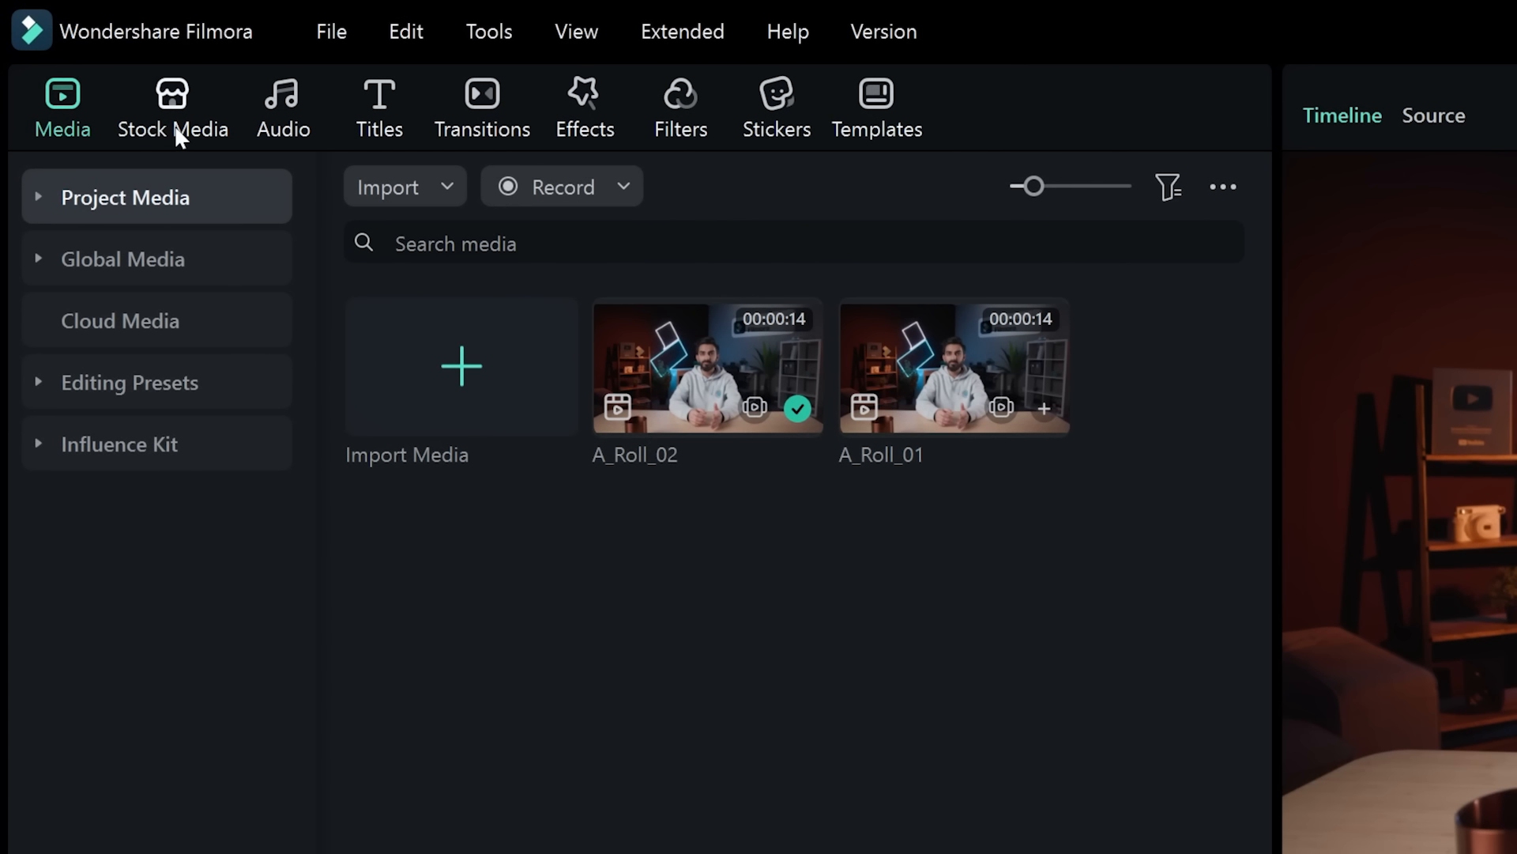
# Search the stock media for "clap" and place the 11-second "Success, applause" office clip on the timeline
pyautogui.click(134, 96)
pyautogui.write('clap')
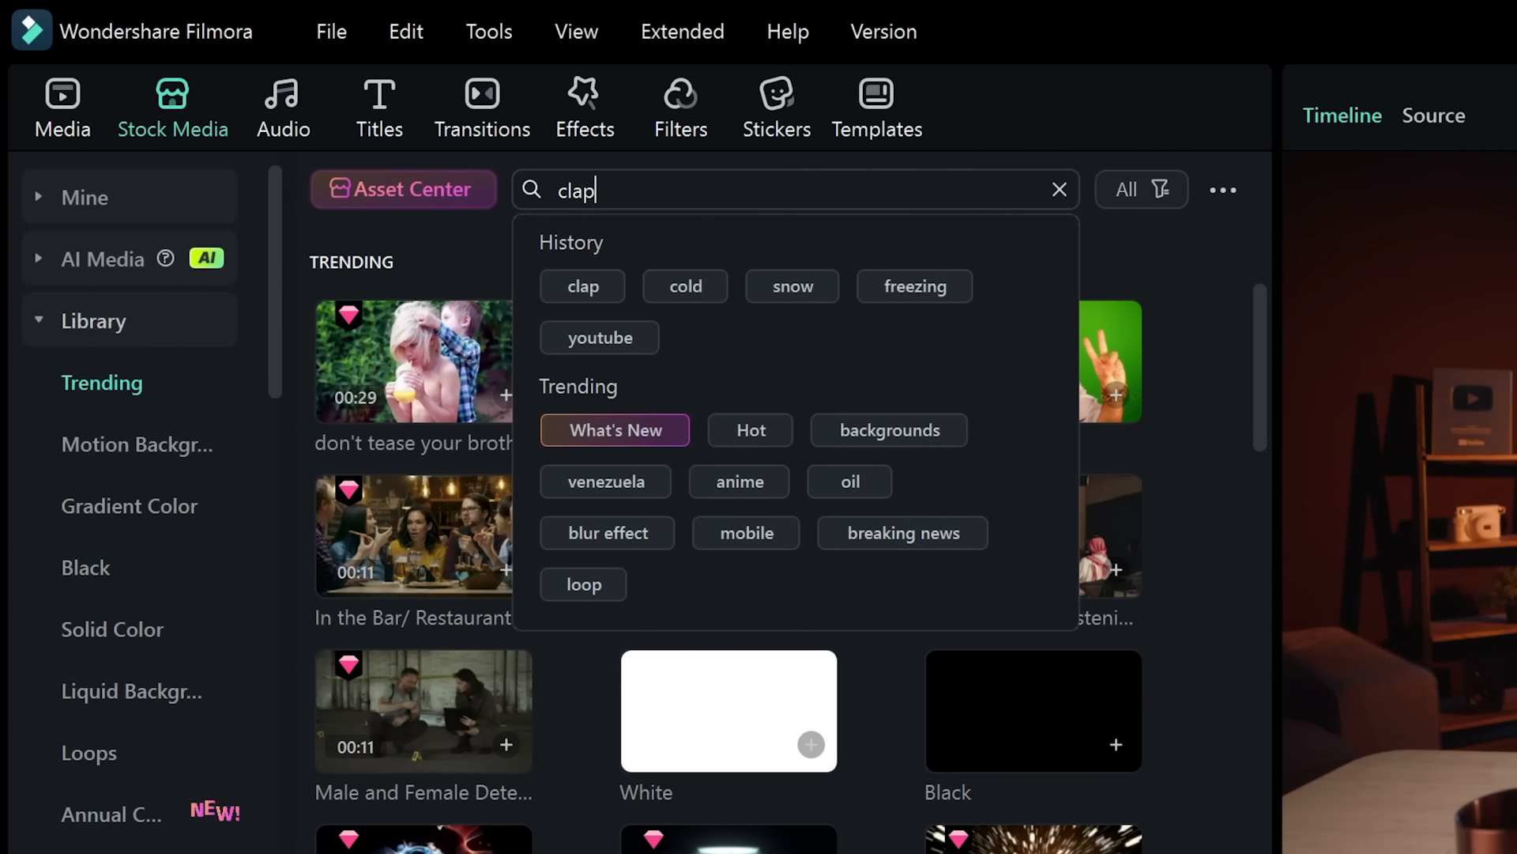
pyautogui.press('Return')
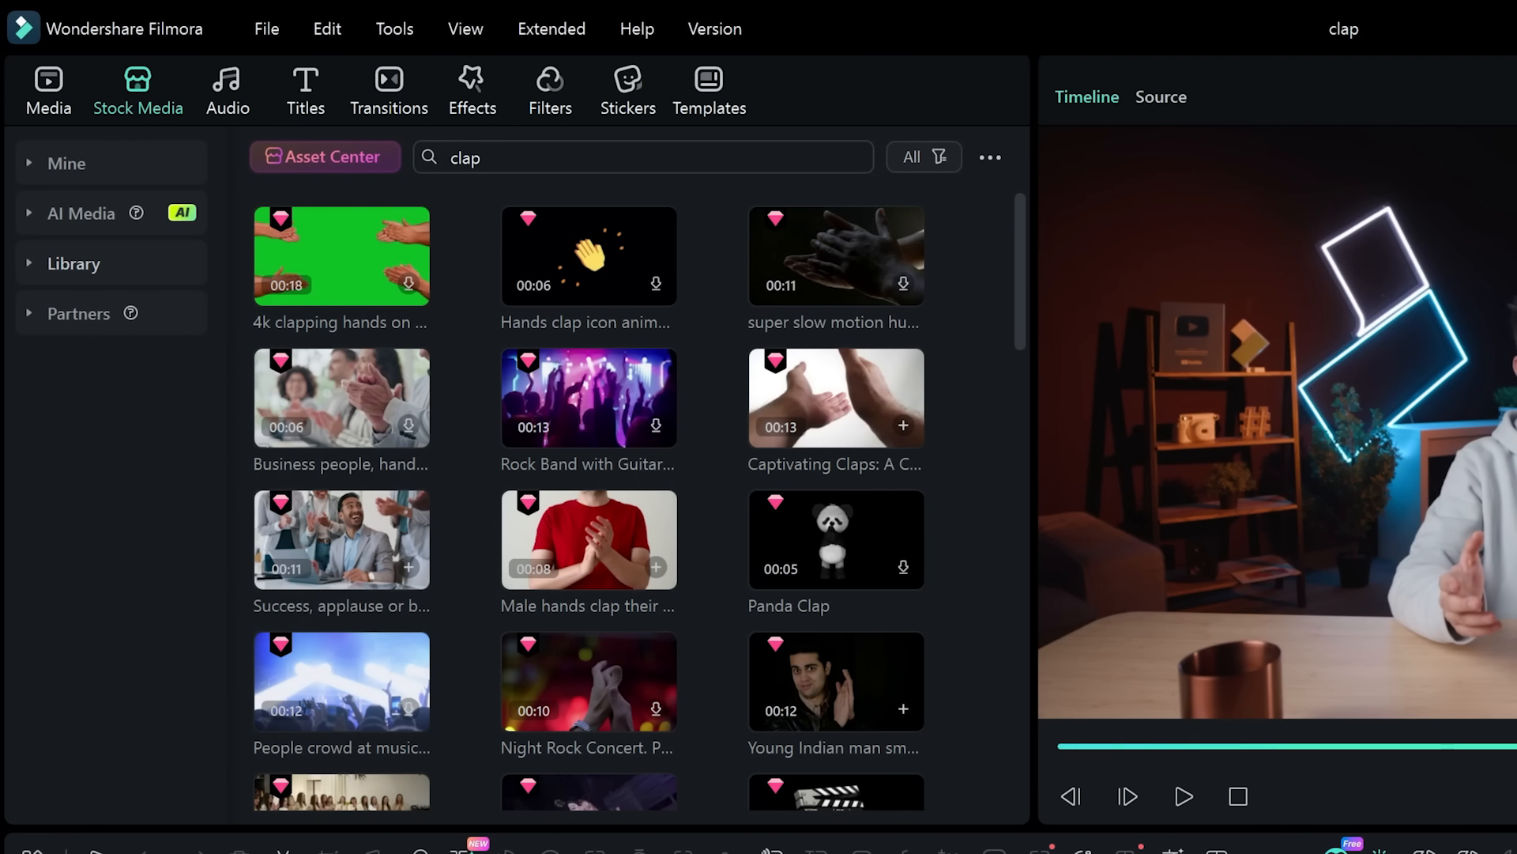
pyautogui.click(341, 539)
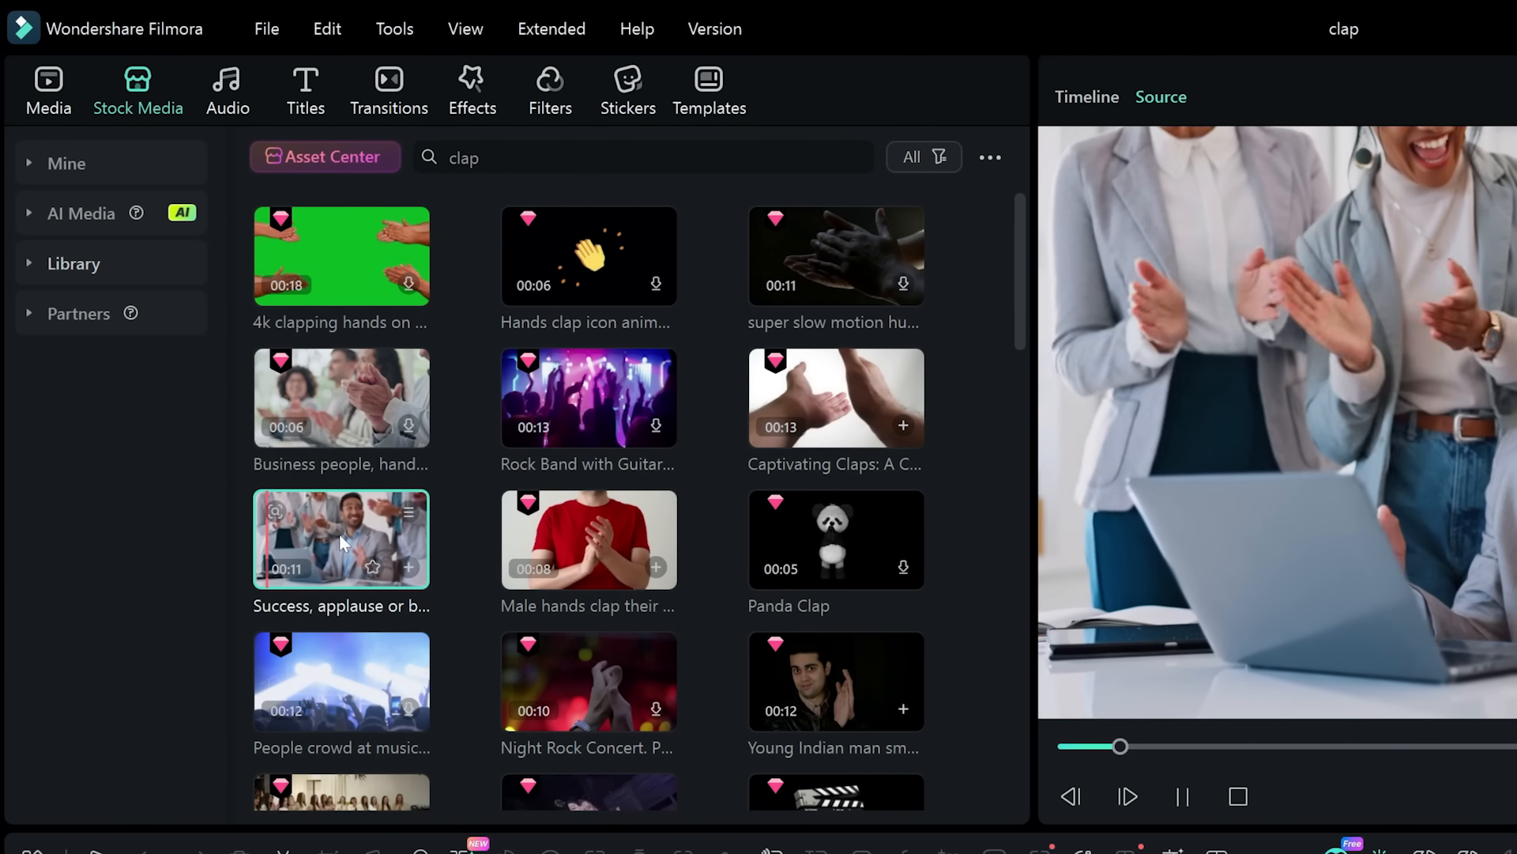
pyautogui.moveTo(341, 539); pyautogui.dragTo(700, 853)
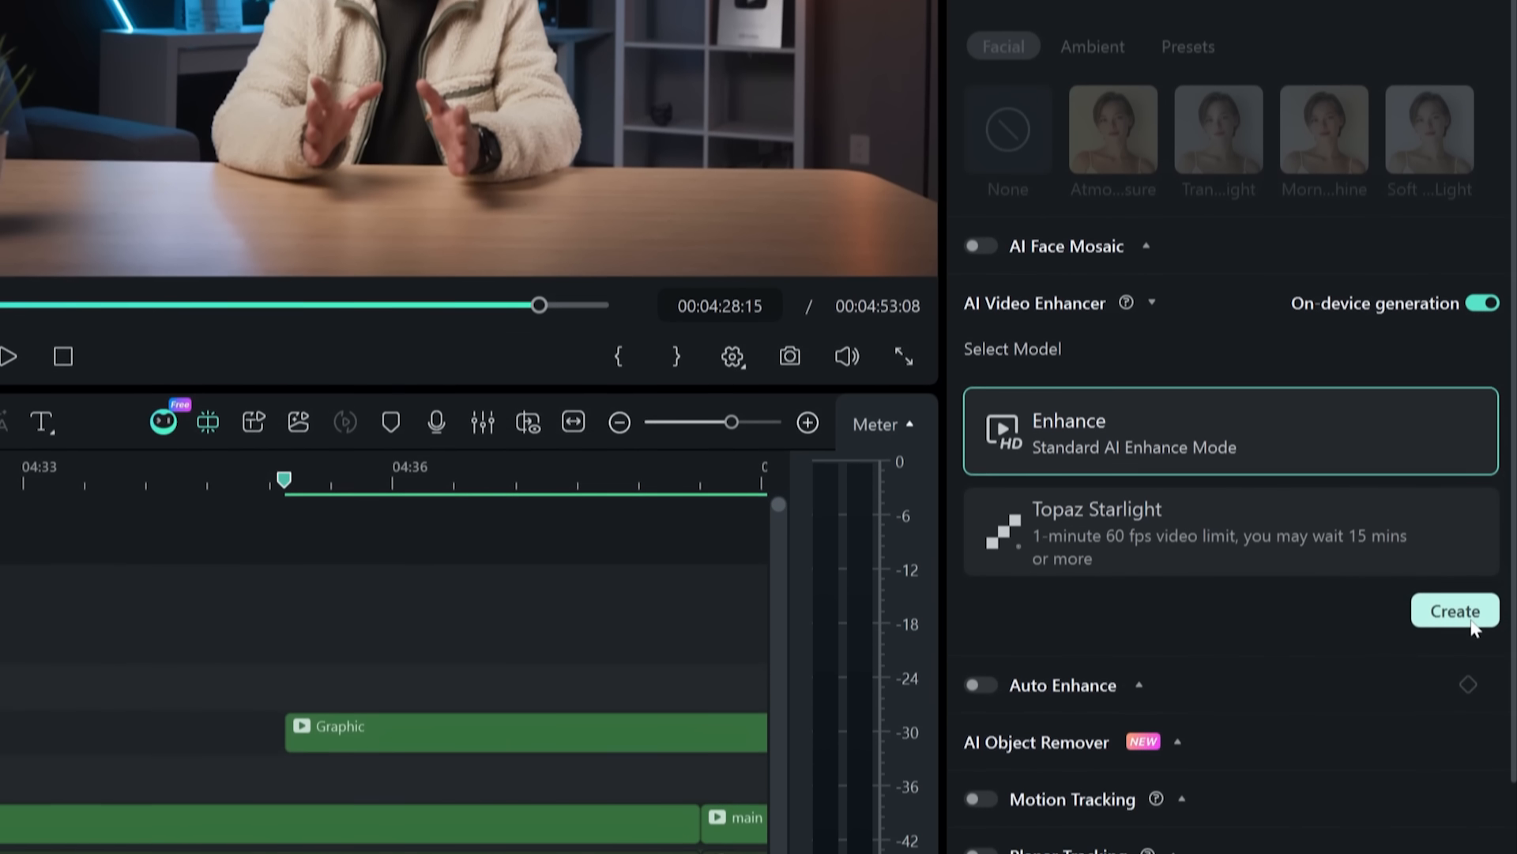
# Enhance the selected main clip with the AI Video Enhancer using the standard Enhance model
pyautogui.click(1460, 830)
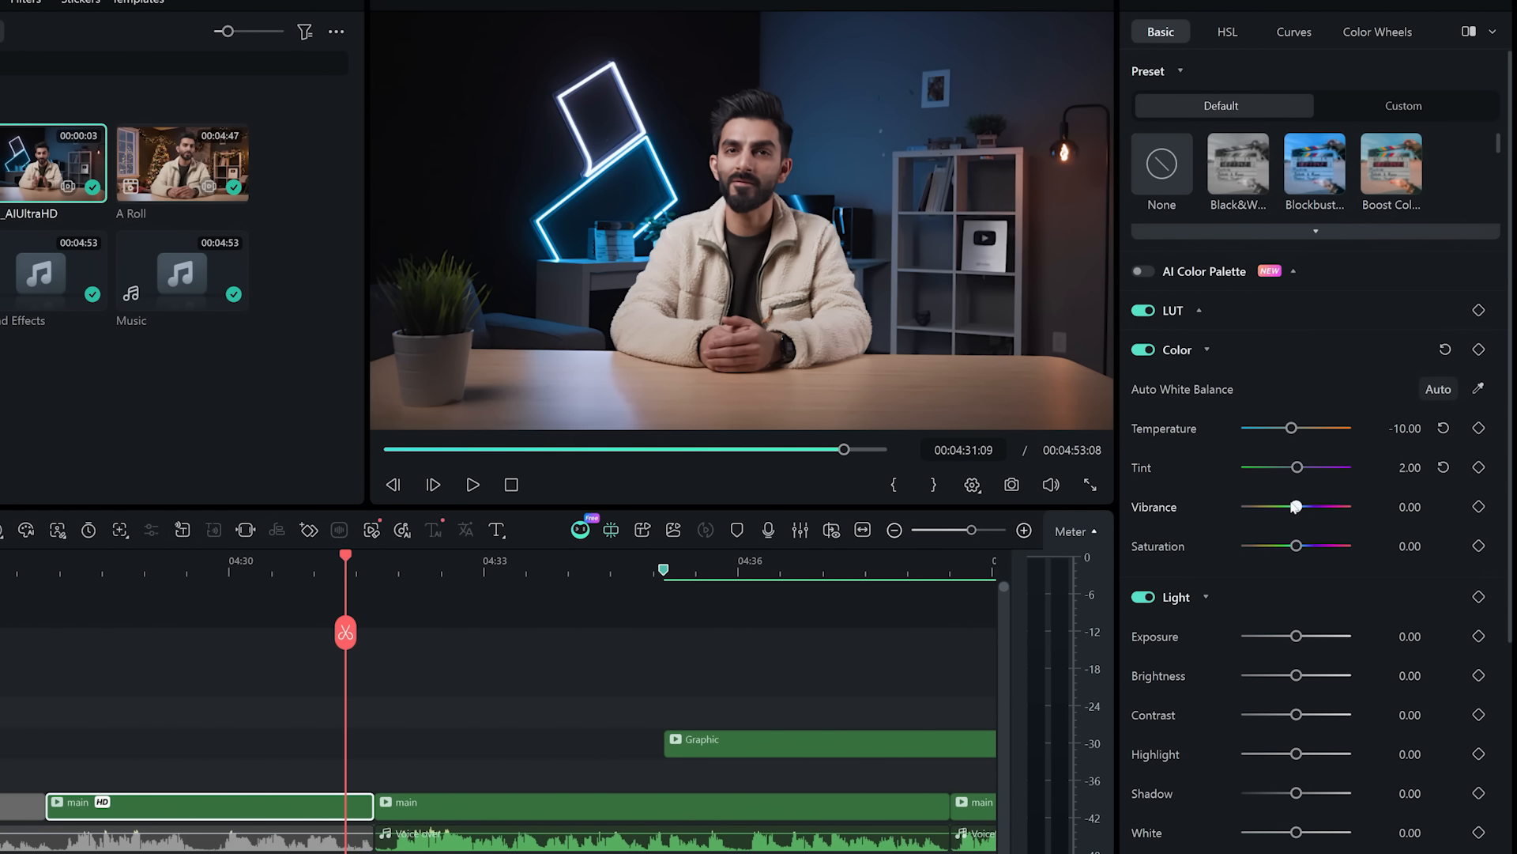
# Place an adjustment layer on the track above the main clips, around 04:31 on the timeline
pyautogui.scroll(-3, 1300, 755)
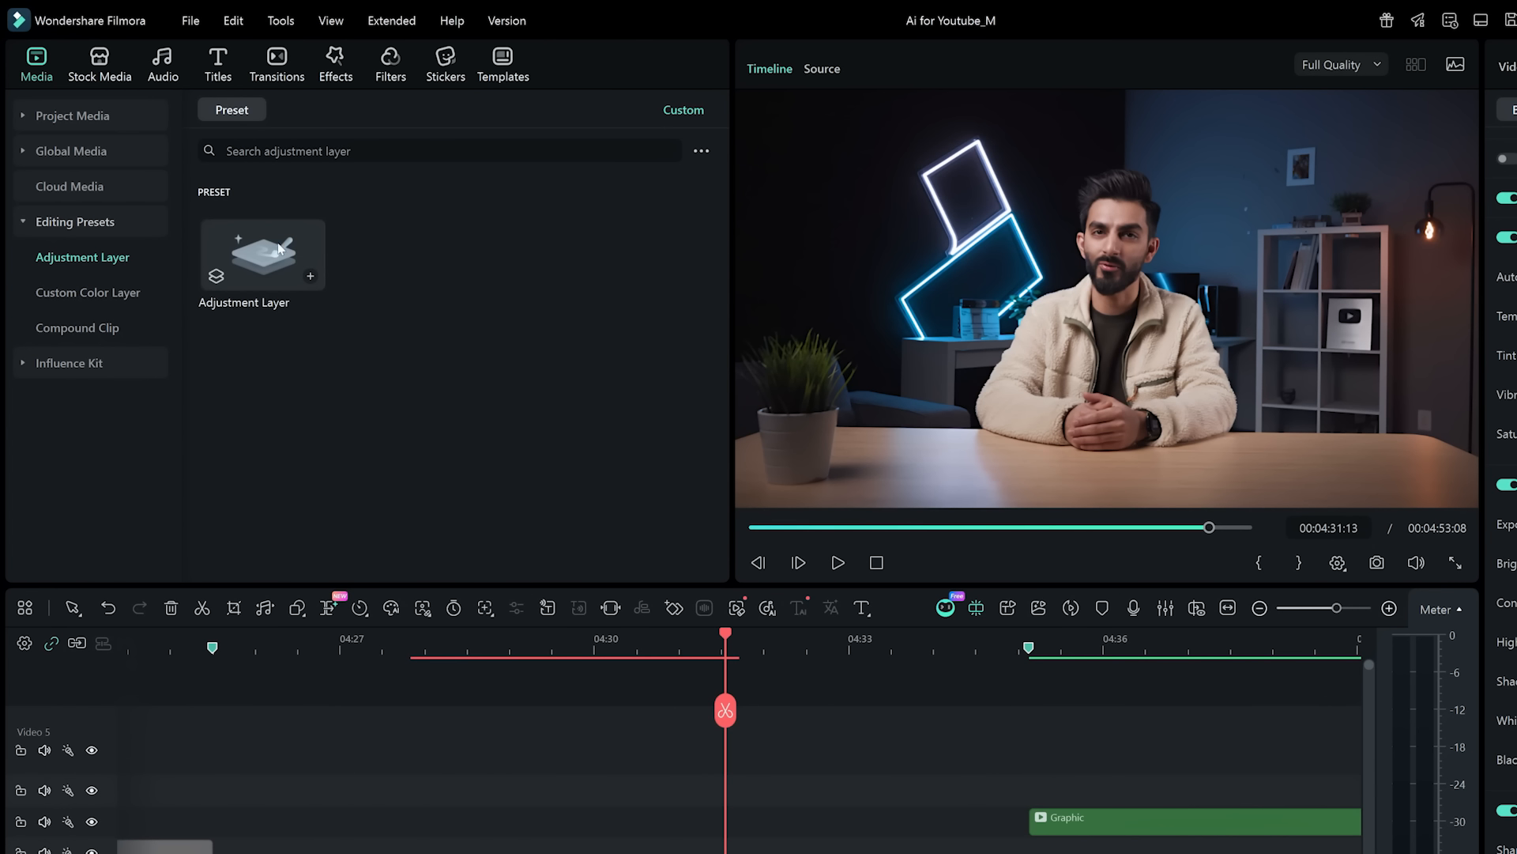
pyautogui.moveTo(279, 249); pyautogui.dragTo(578, 852)
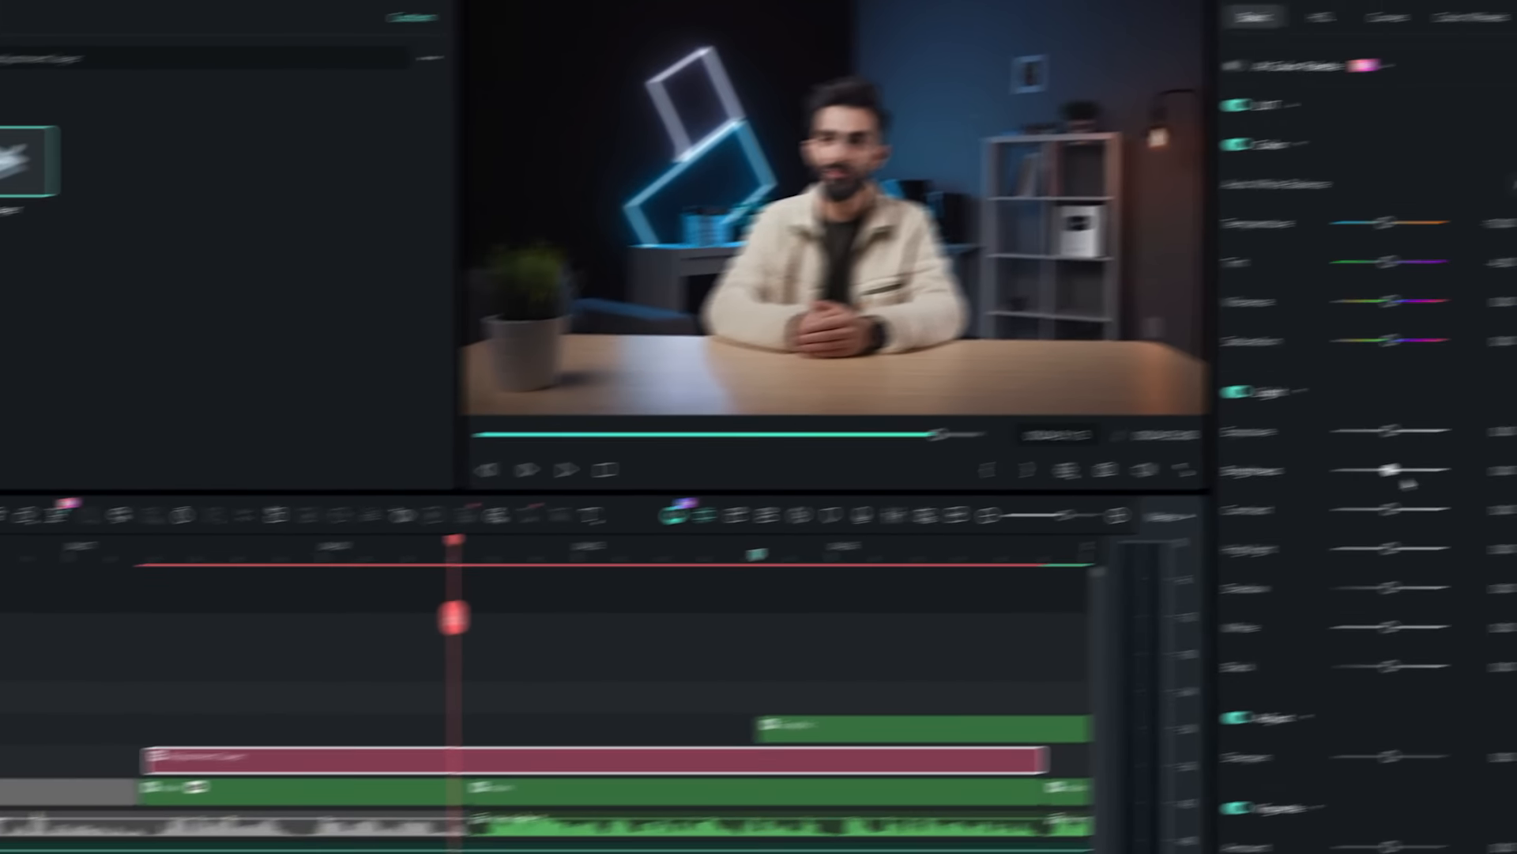
pyautogui.moveTo(1391, 471)
pyautogui.mouseDown()
pyautogui.moveTo(1403, 471)
pyautogui.moveTo(1391, 471)
pyautogui.mouseUp()
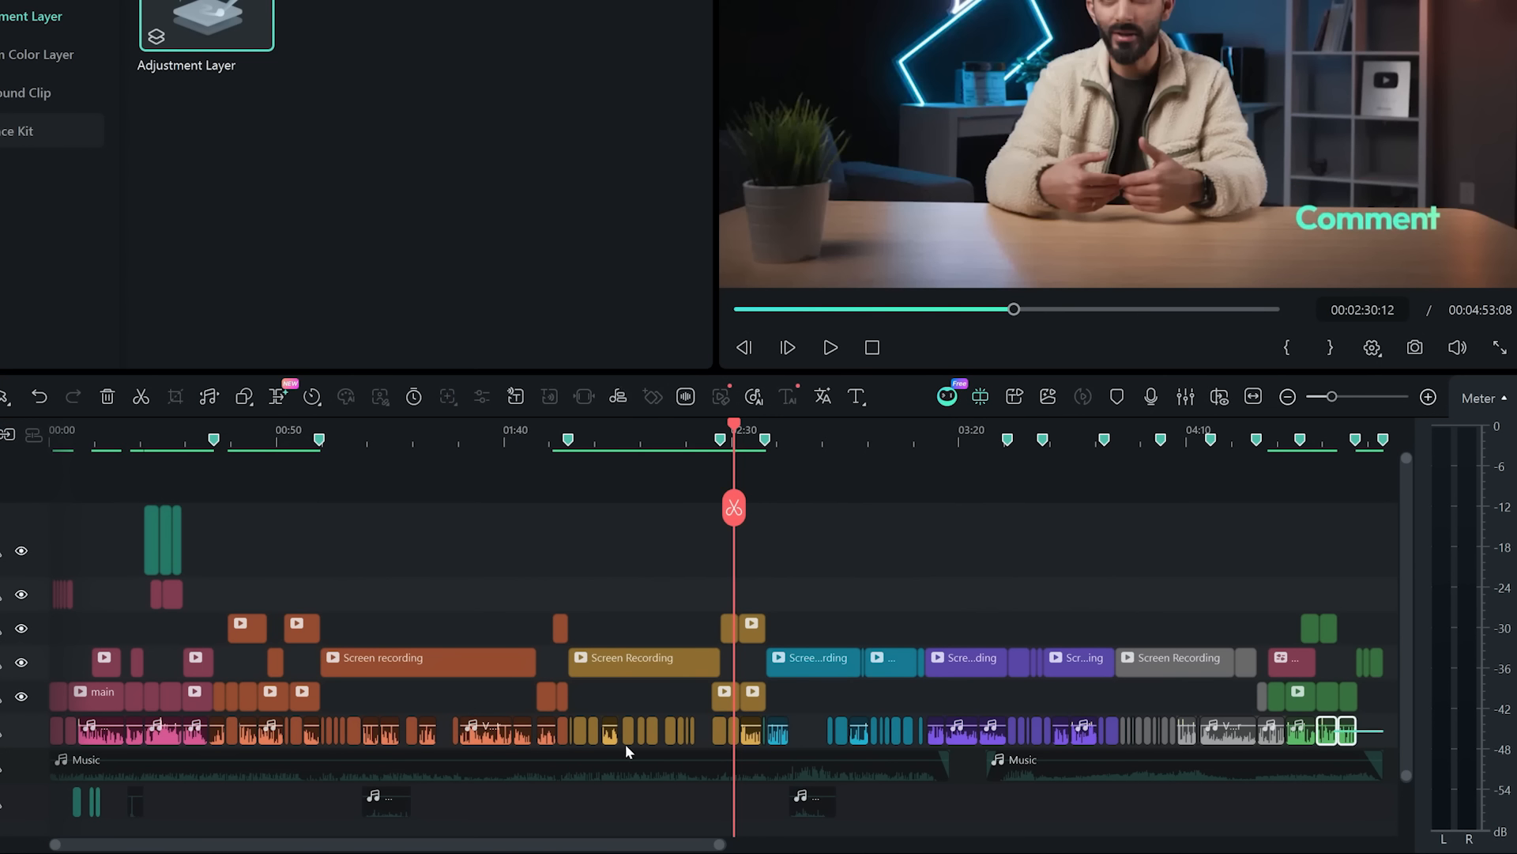
# Select all the voice-over clips and enable AI Voice Enhancer for them in Quick Mode
pyautogui.moveTo(1387, 735); pyautogui.dragTo(35, 739)
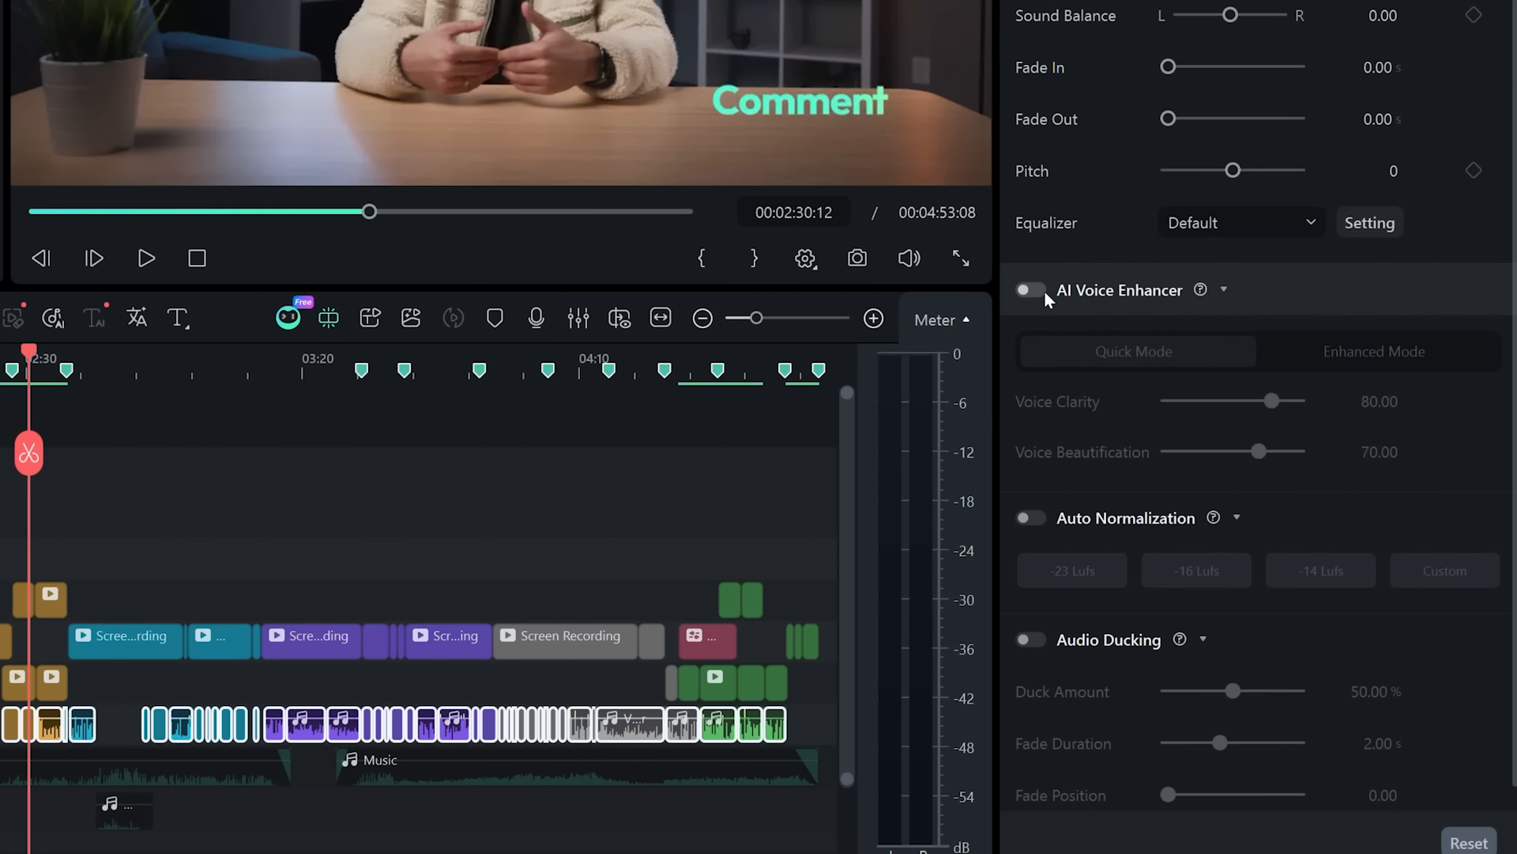
pyautogui.click(1031, 290)
pyautogui.press('space')
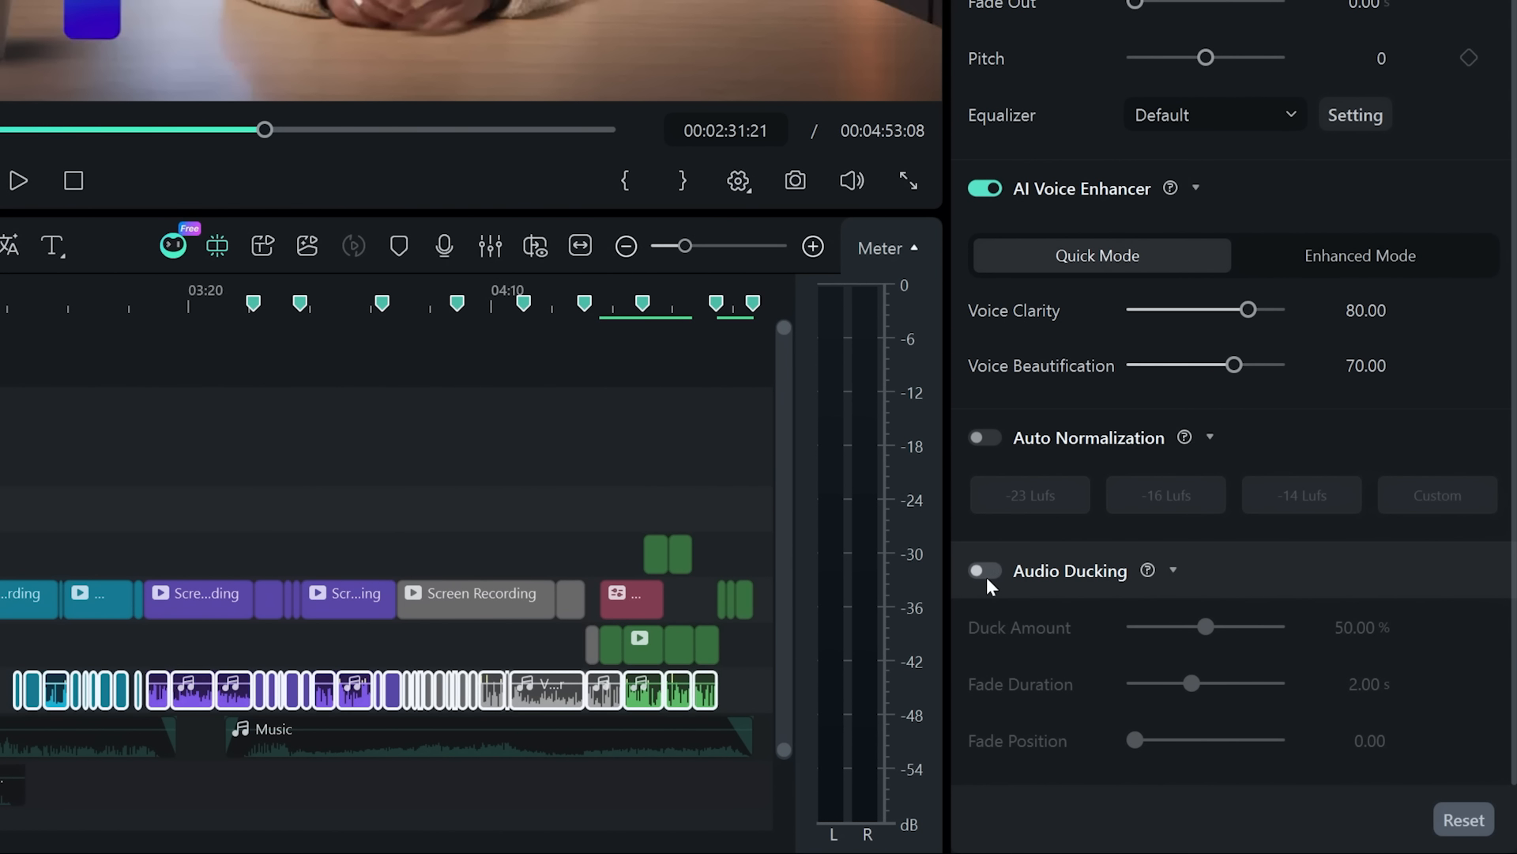
# Enable Audio Ducking for the voice-over clips and Auto Normalization for the voice-over and music clips
pyautogui.click(985, 573)
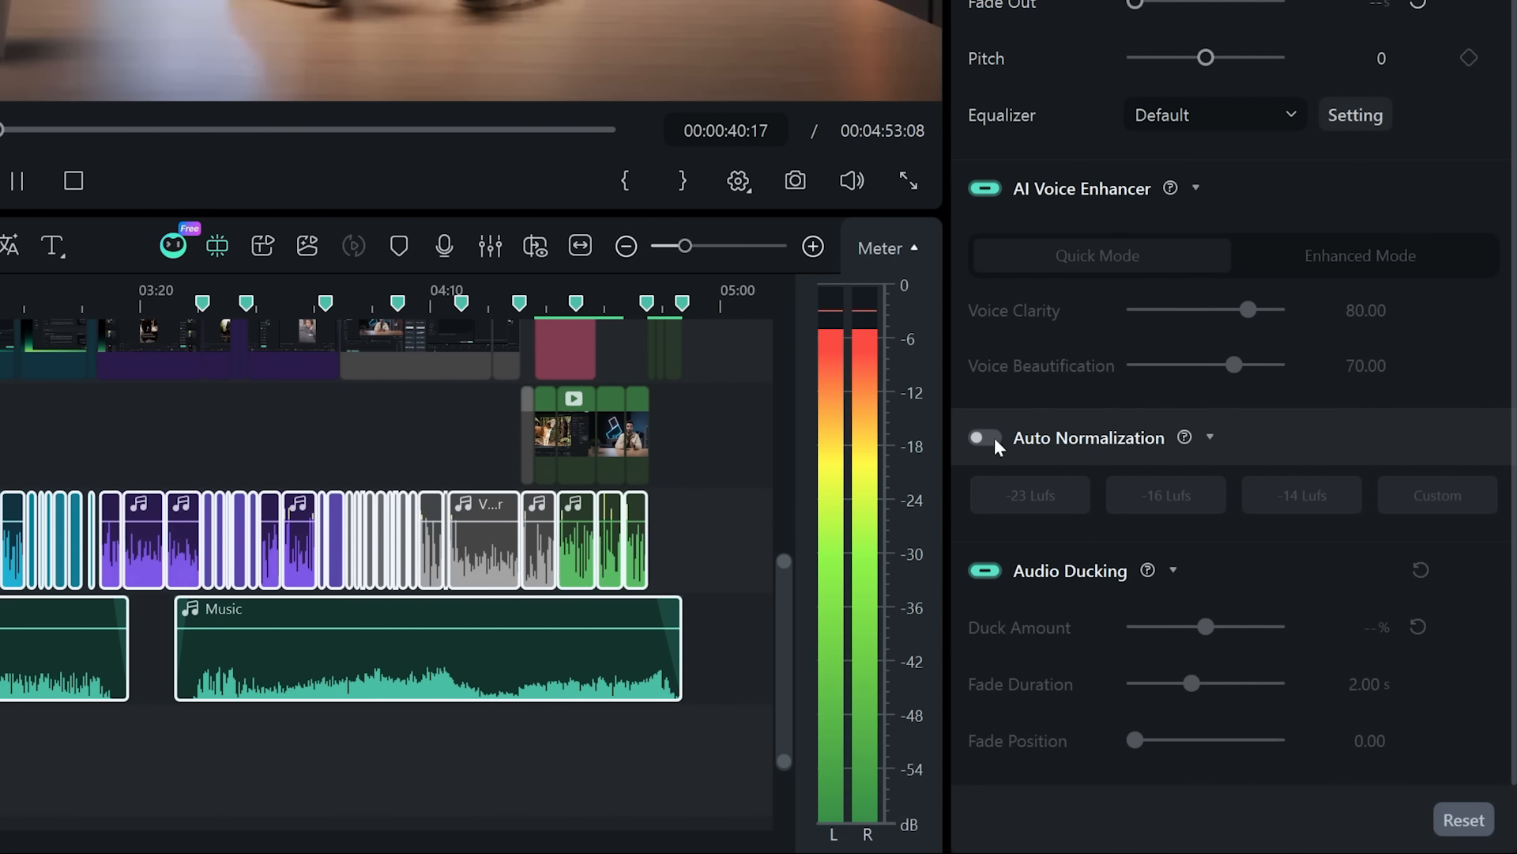
pyautogui.click(994, 437)
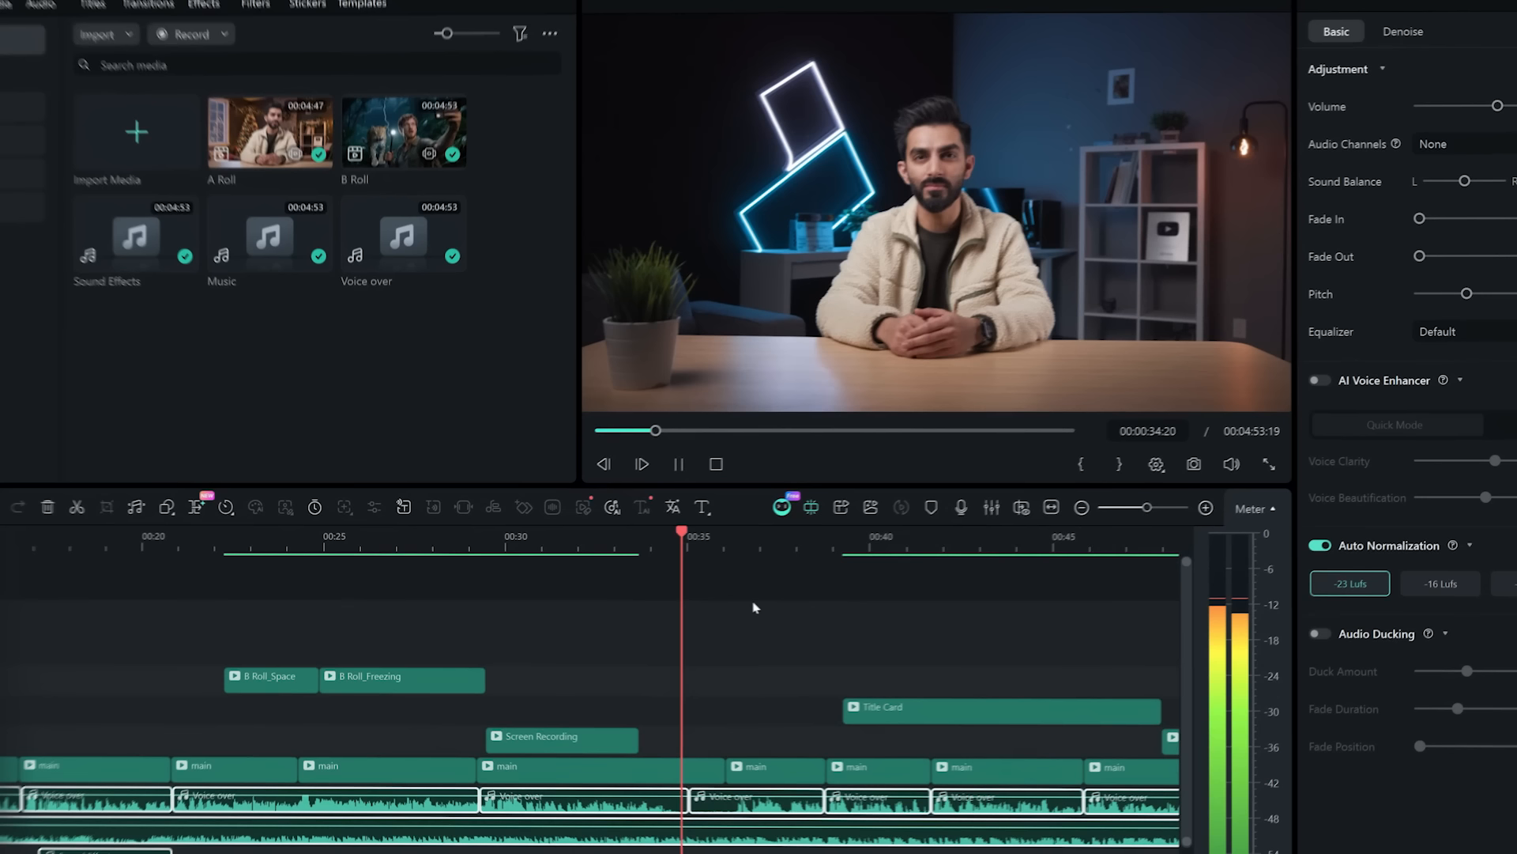
# Split the main clip at the playhead and delete the unwanted part, then play back the timeline
pyautogui.click(667, 769)
pyautogui.hotkey('ctrl', 'b')
pyautogui.press('Delete')
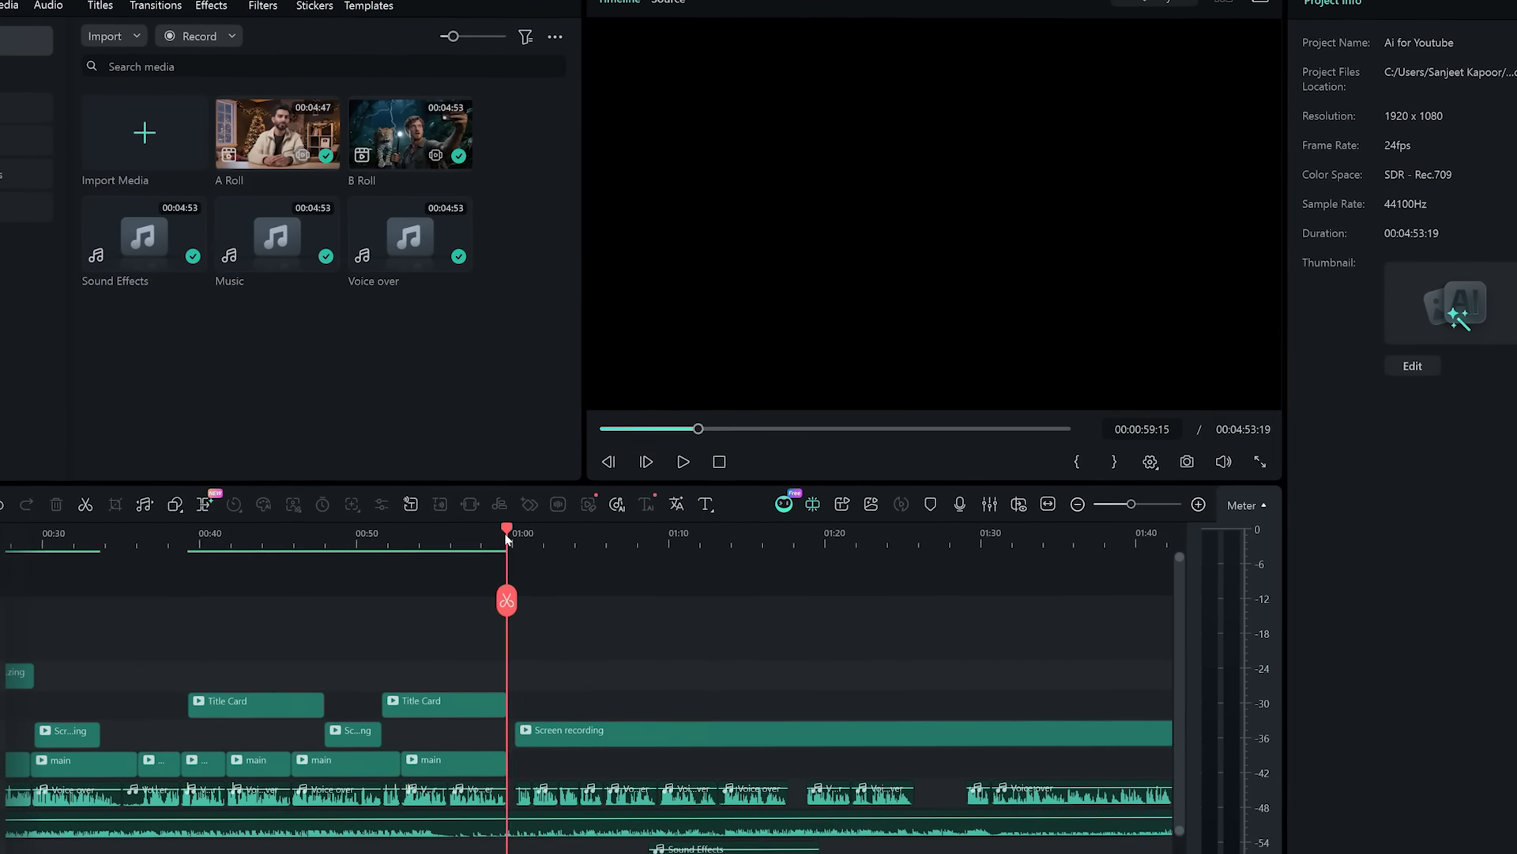
pyautogui.press('space')
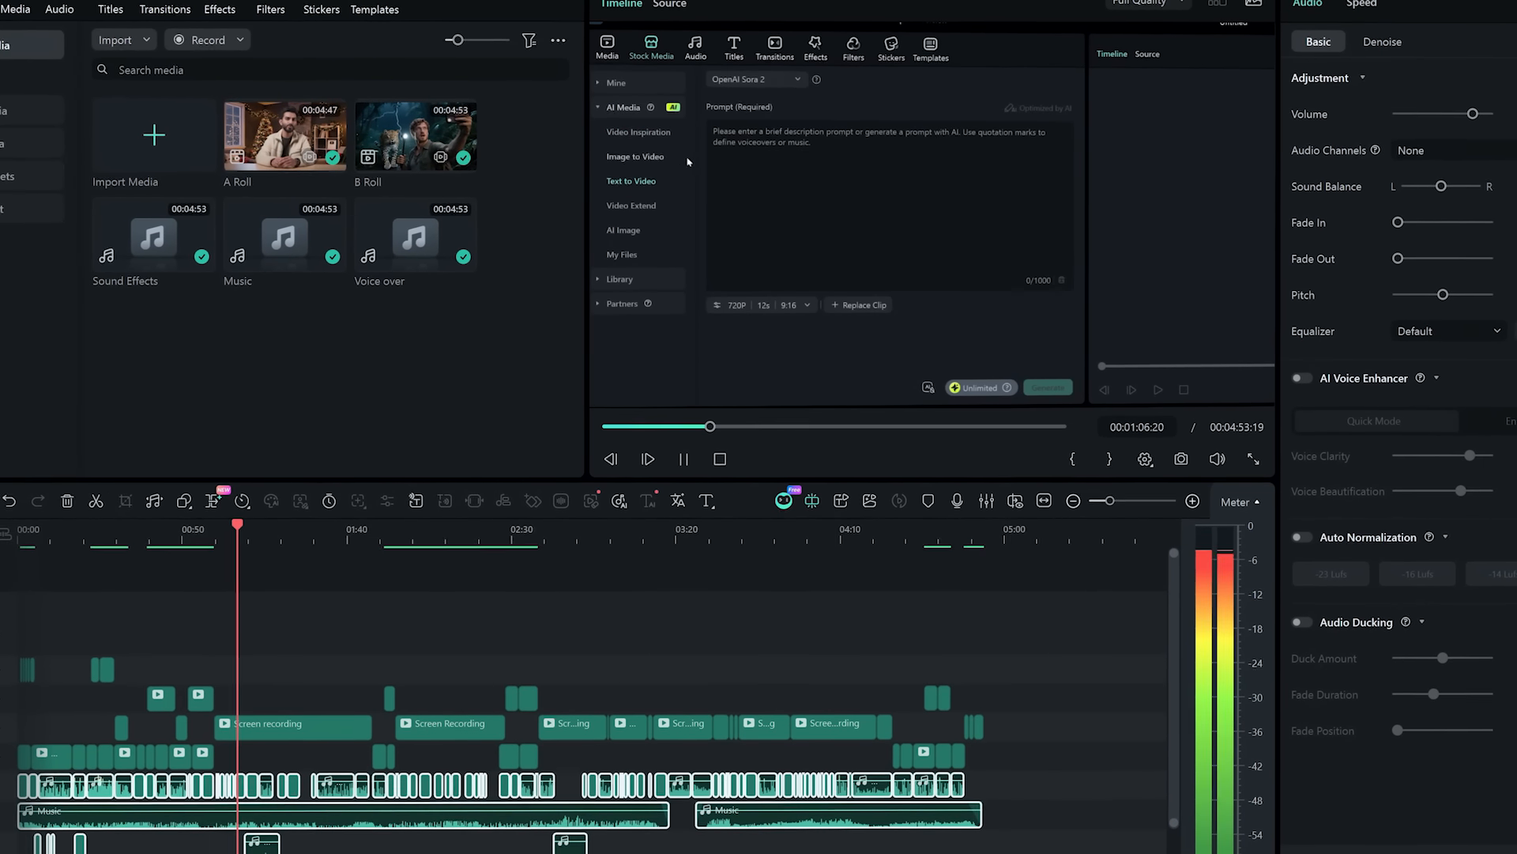
# Enable Auto Normalization at -23 Lufs for all selected audio clips, including the music and sound effects, and play back the timeline
pyautogui.click(1298, 537)
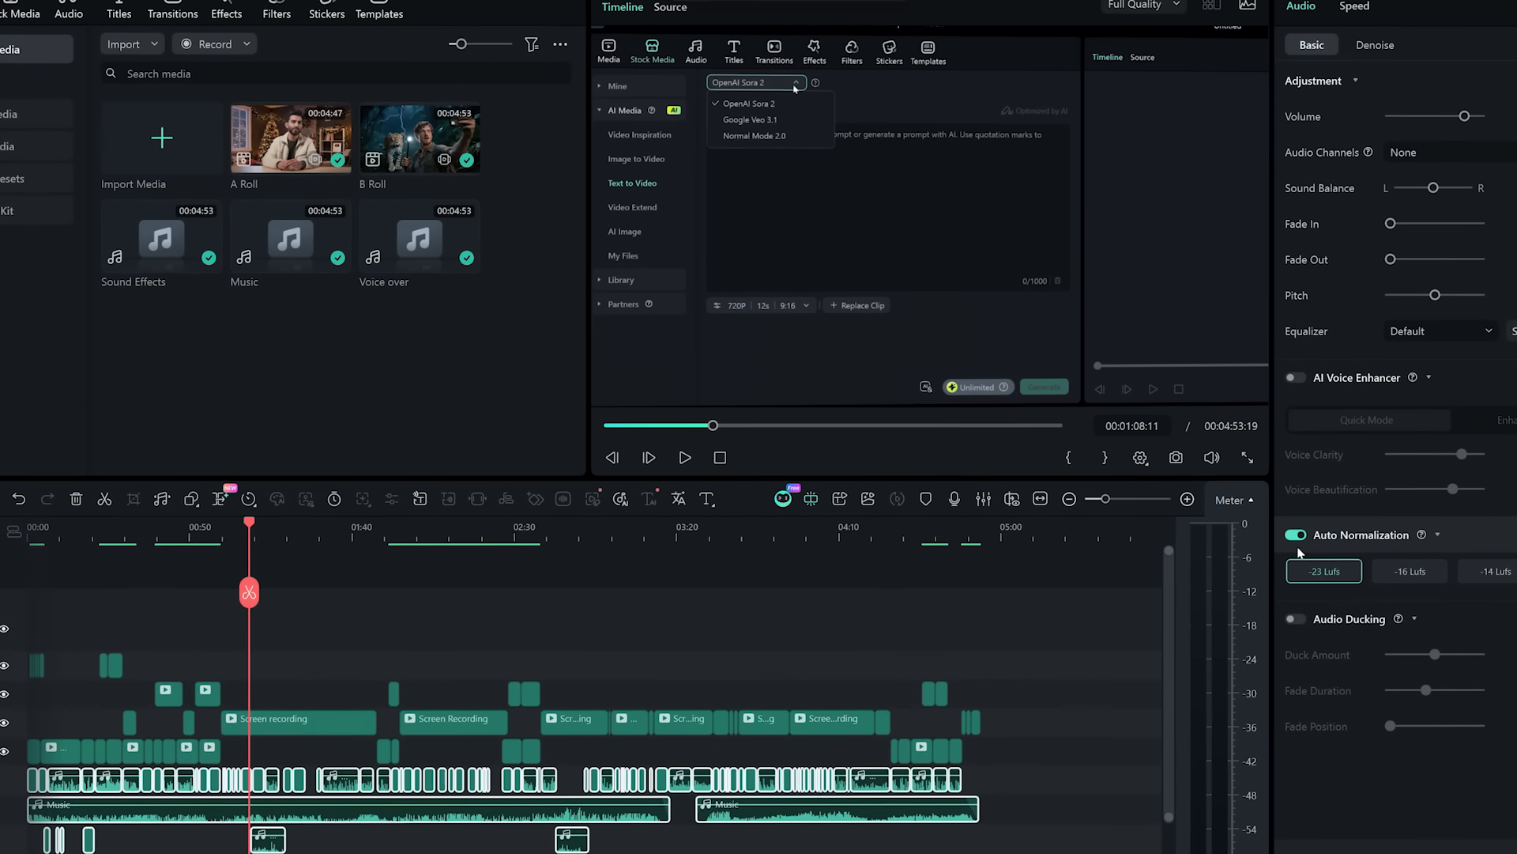
pyautogui.press('space')
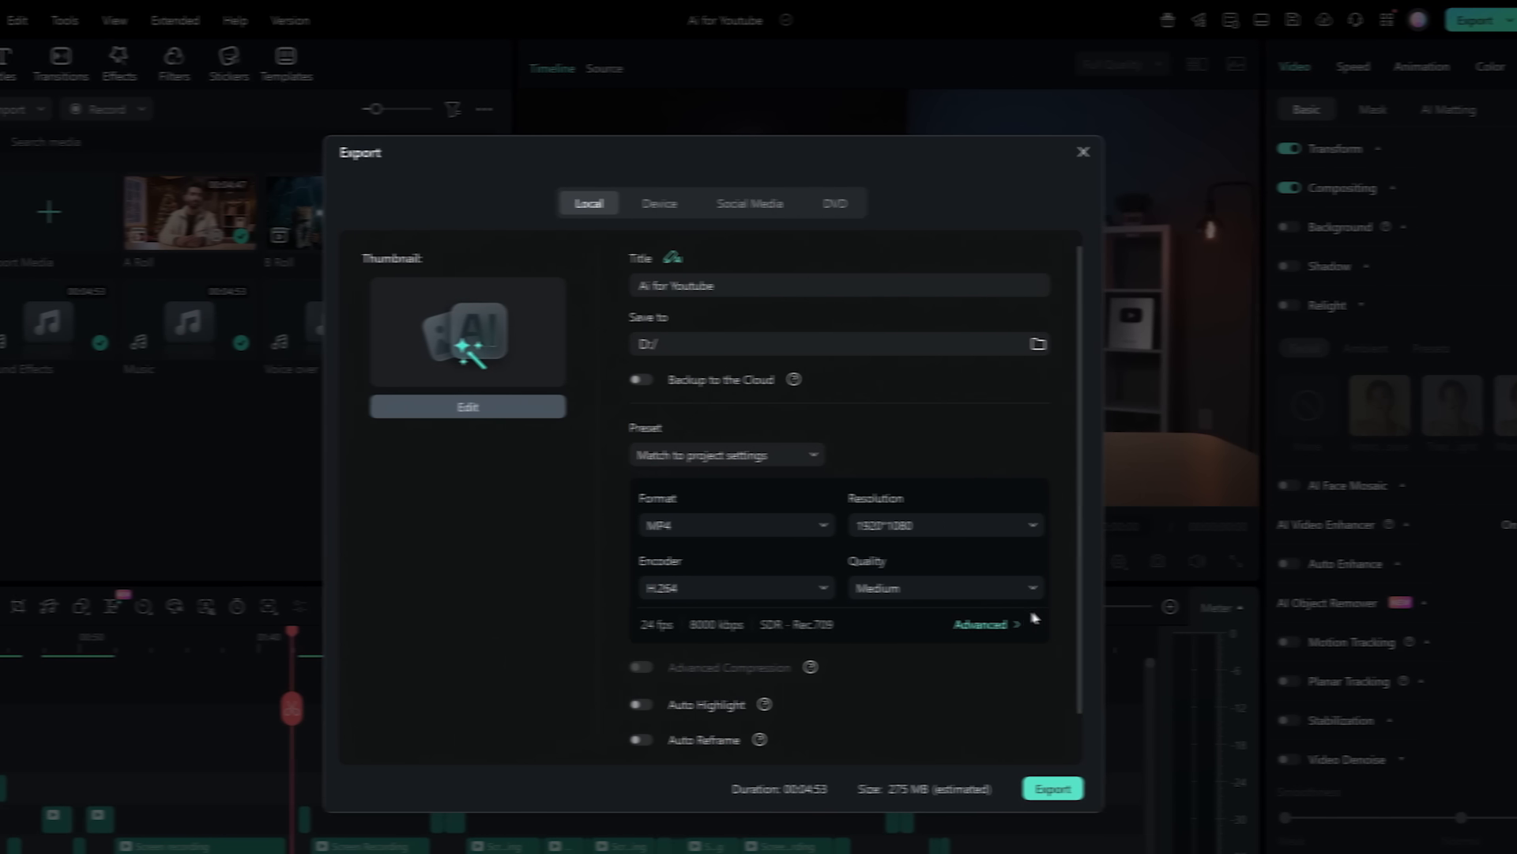
# Configure the advanced export settings from Match to project settings with 1920*1080 resolution, 24 fps and a High bit rate, and apply them
pyautogui.click(1013, 624)
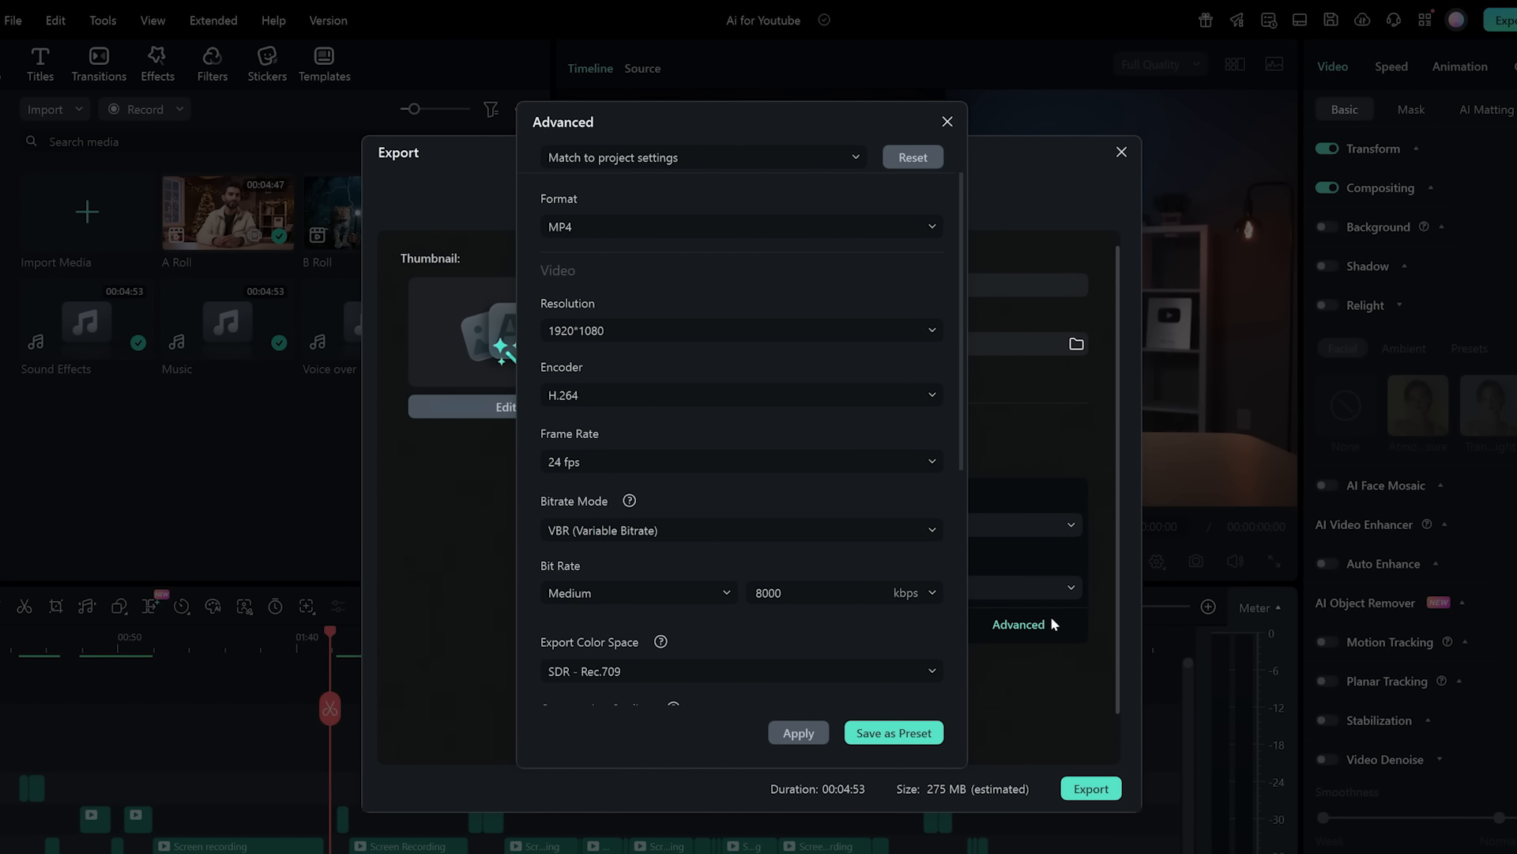
pyautogui.click(862, 330)
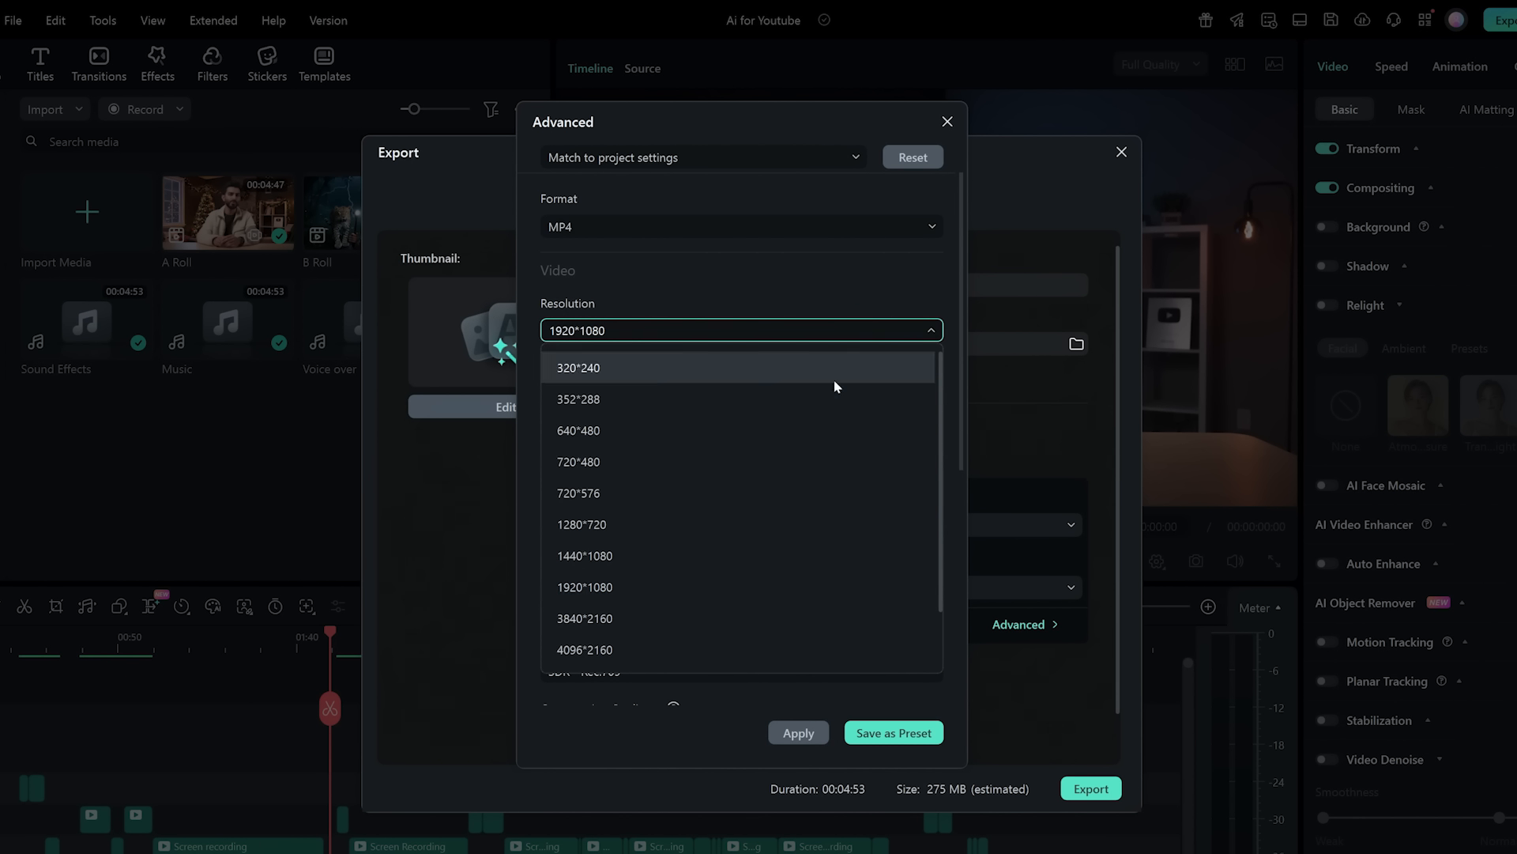
pyautogui.click(665, 585)
pyautogui.click(624, 462)
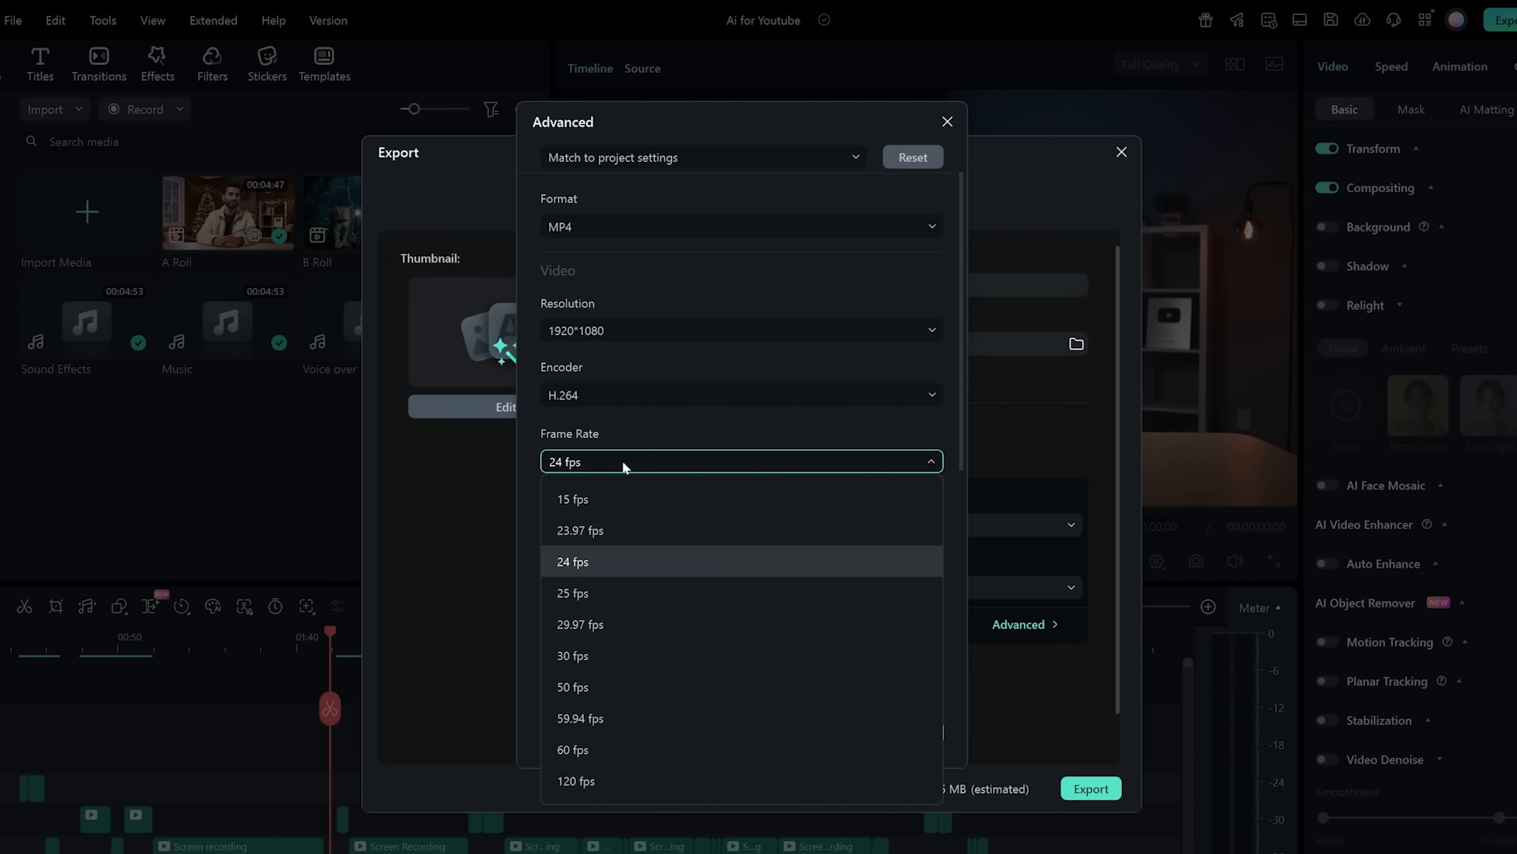
pyautogui.click(819, 162)
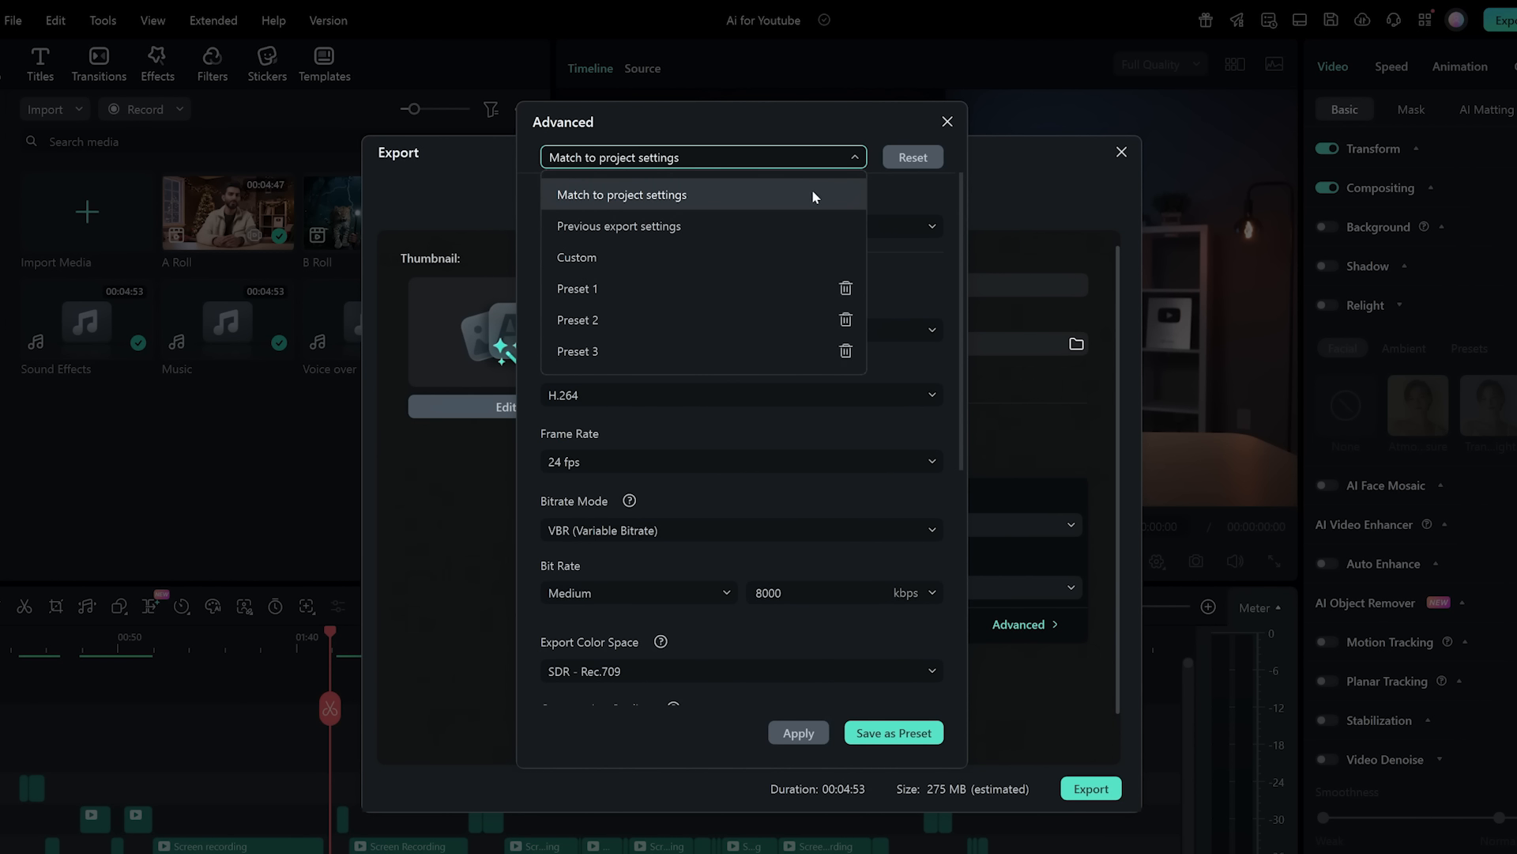
pyautogui.click(814, 194)
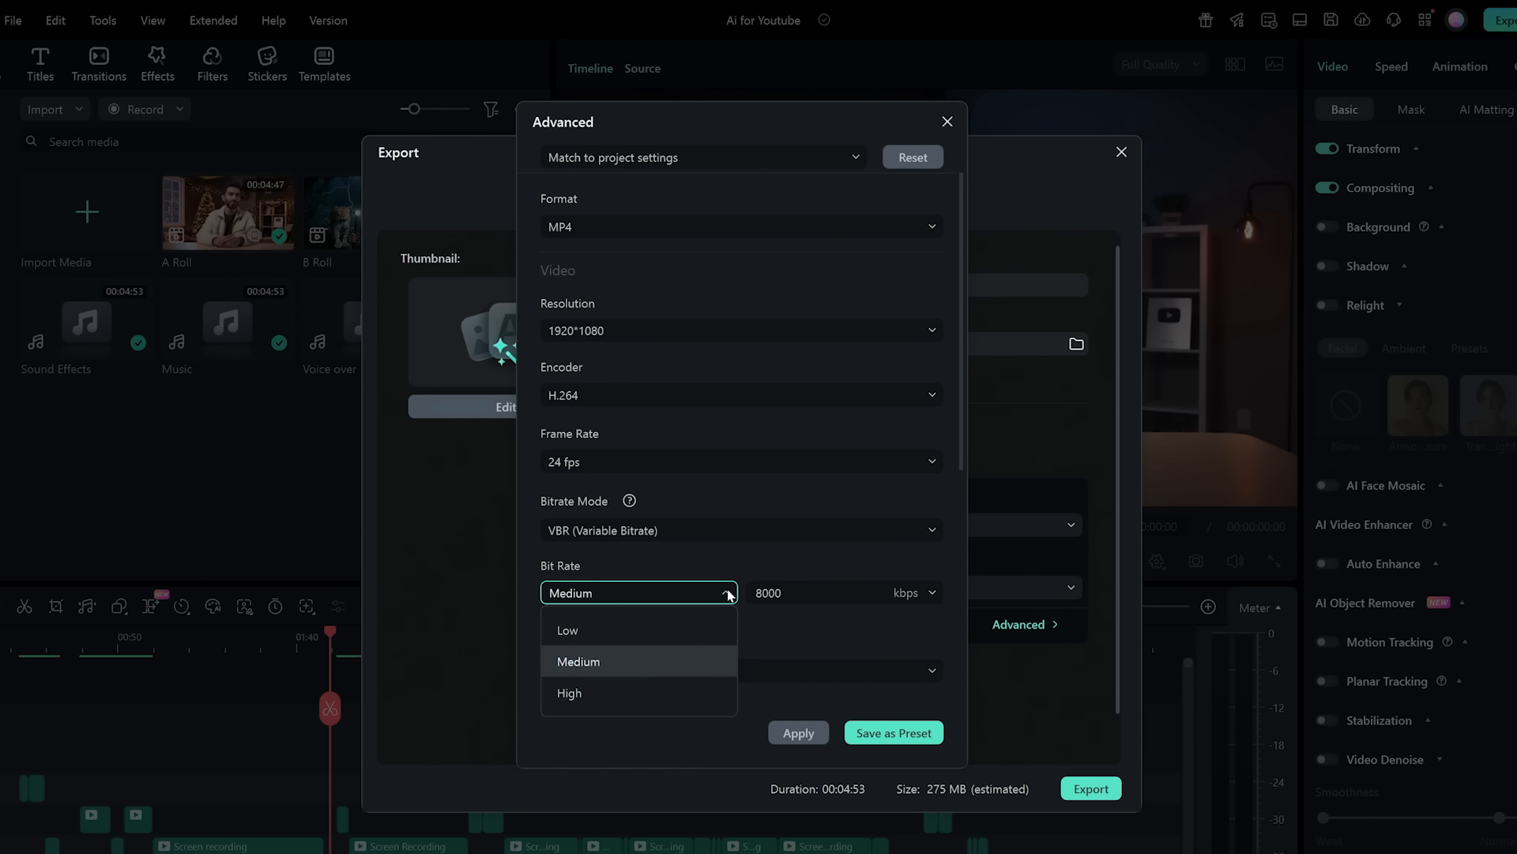
pyautogui.click(691, 691)
pyautogui.click(799, 733)
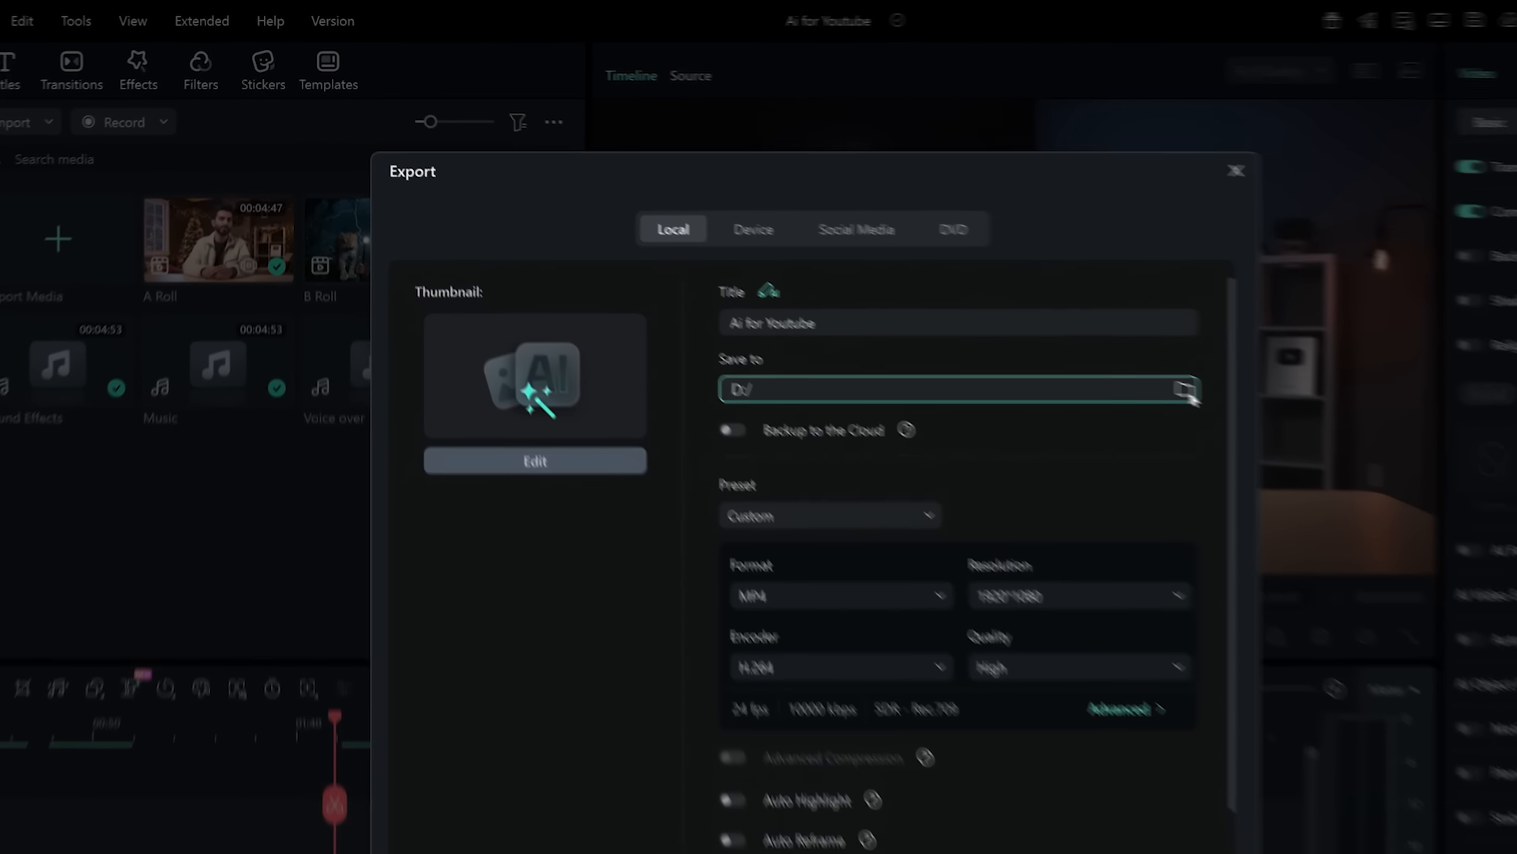
# Open the directory selection for the exported video's save location
pyautogui.click(1186, 390)
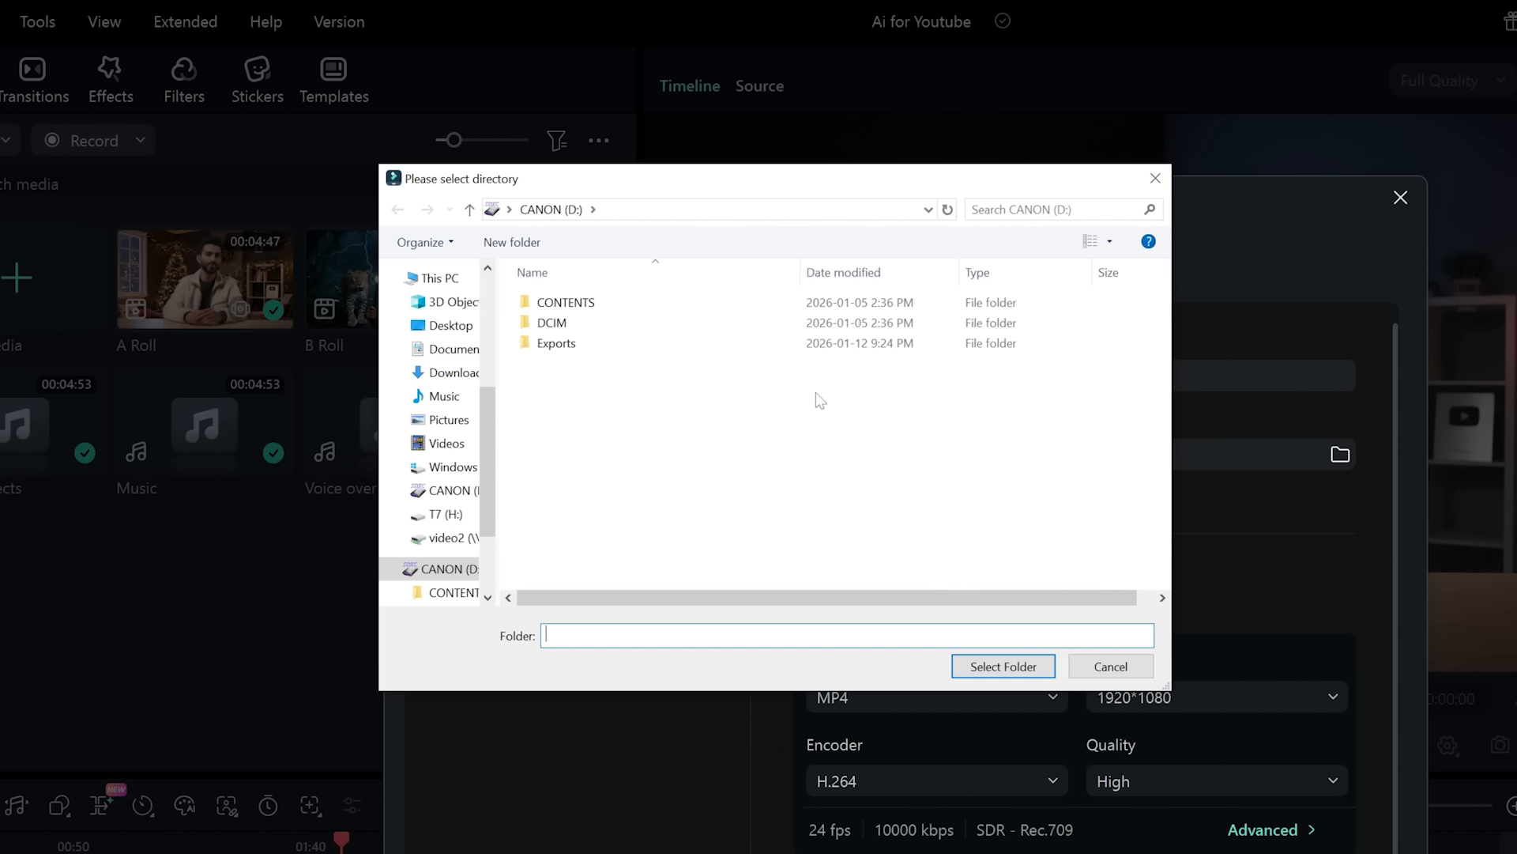